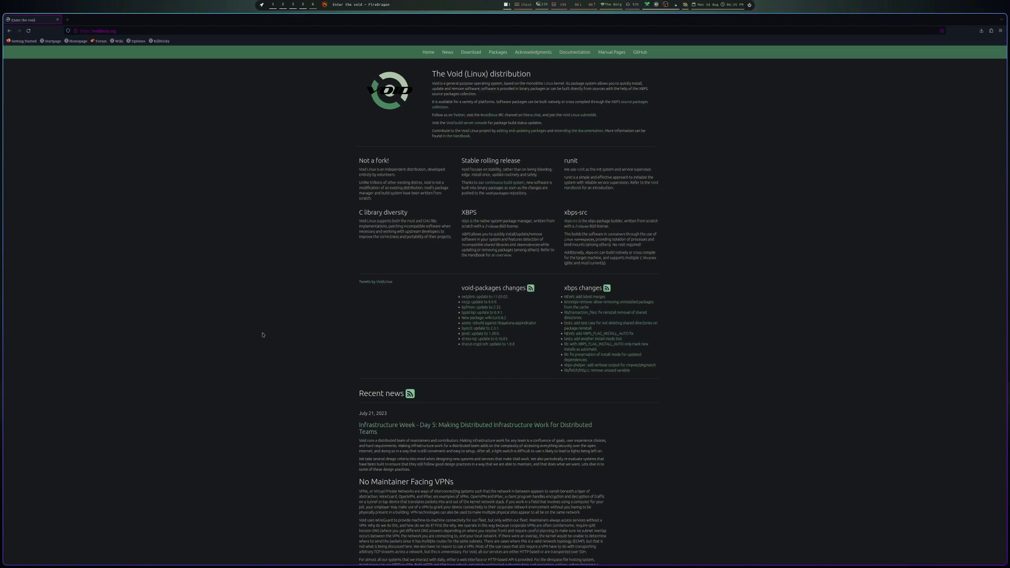
- Switch the Void Linux home page to a light theme and scroll through it
key("alt+shift+d")
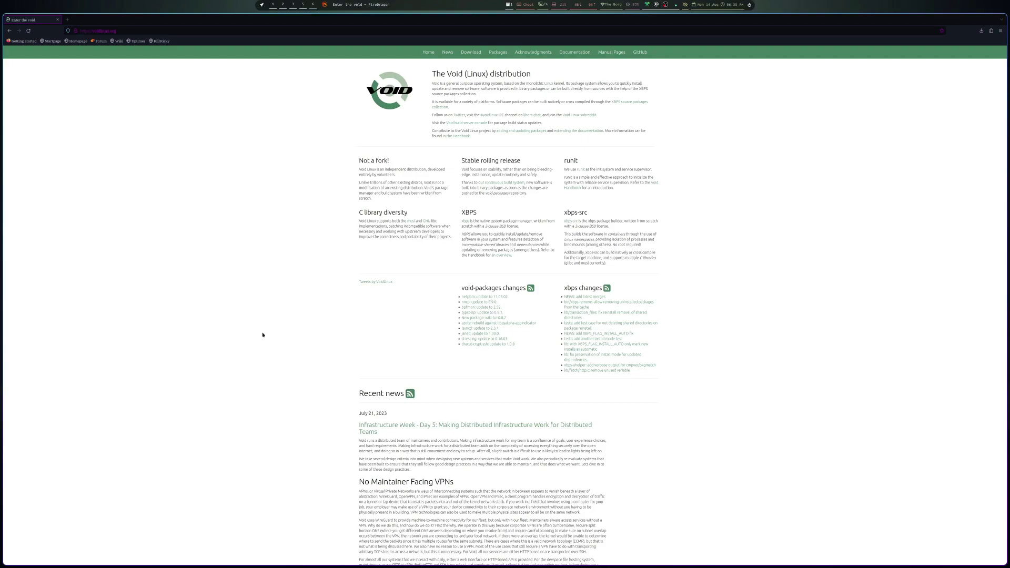
scroll(261, 333, "down", 3)
scroll(316, 274, "up", 3)
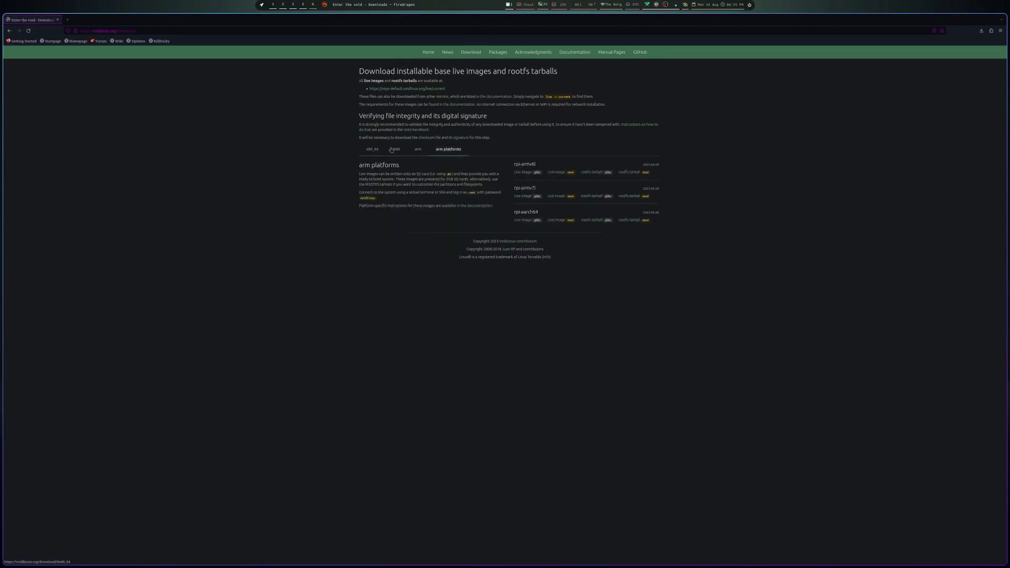
left_click(417, 151)
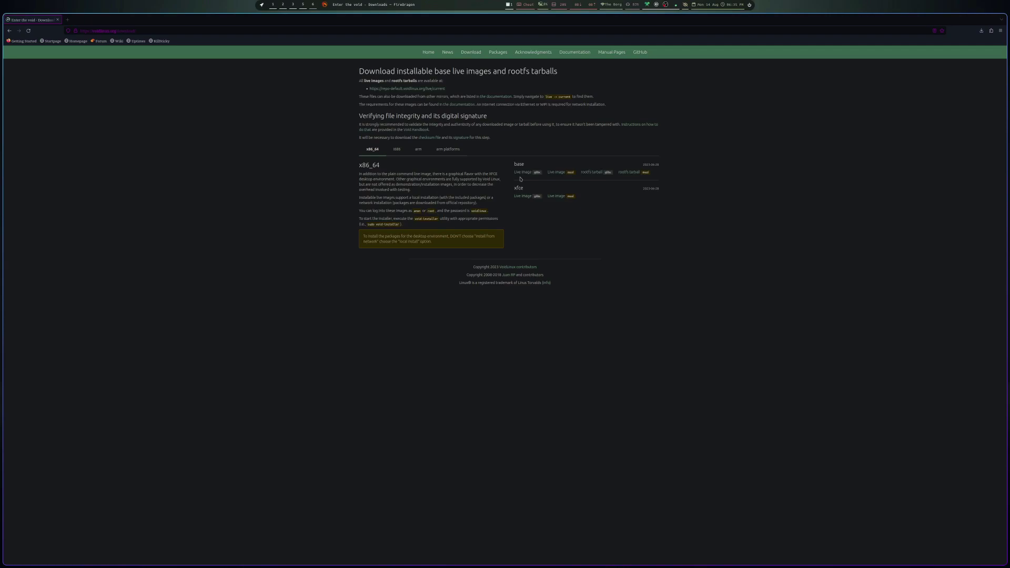
left_click(427, 52)
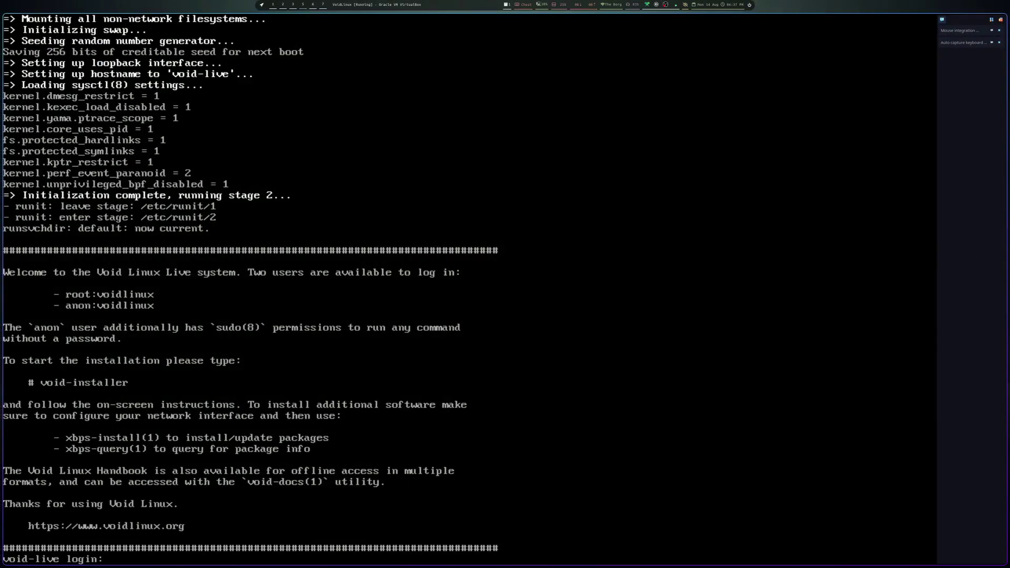
- Log in to the void-live console as root with its password and type void-installer
type("root")
key("Return")
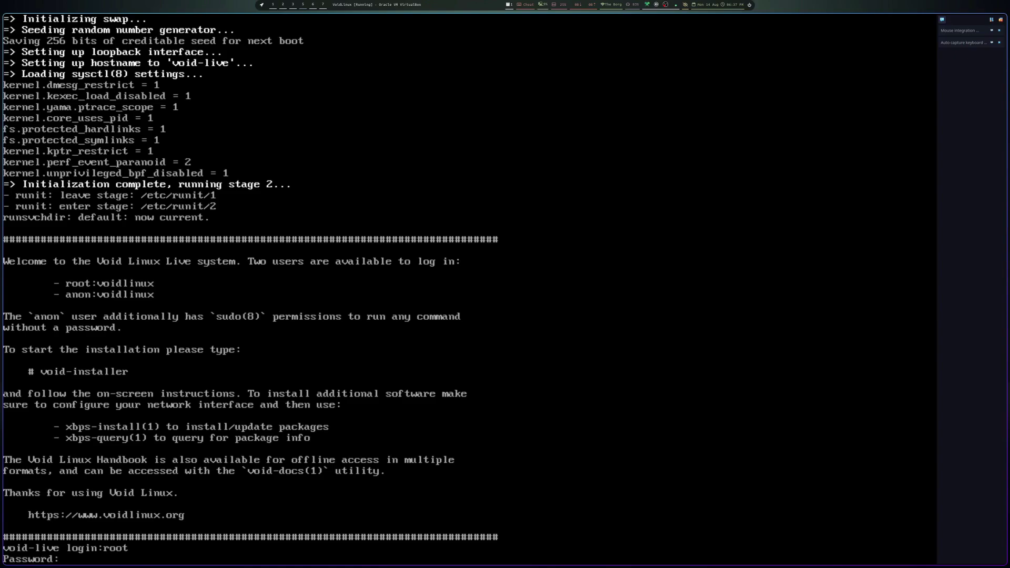
key("Return")
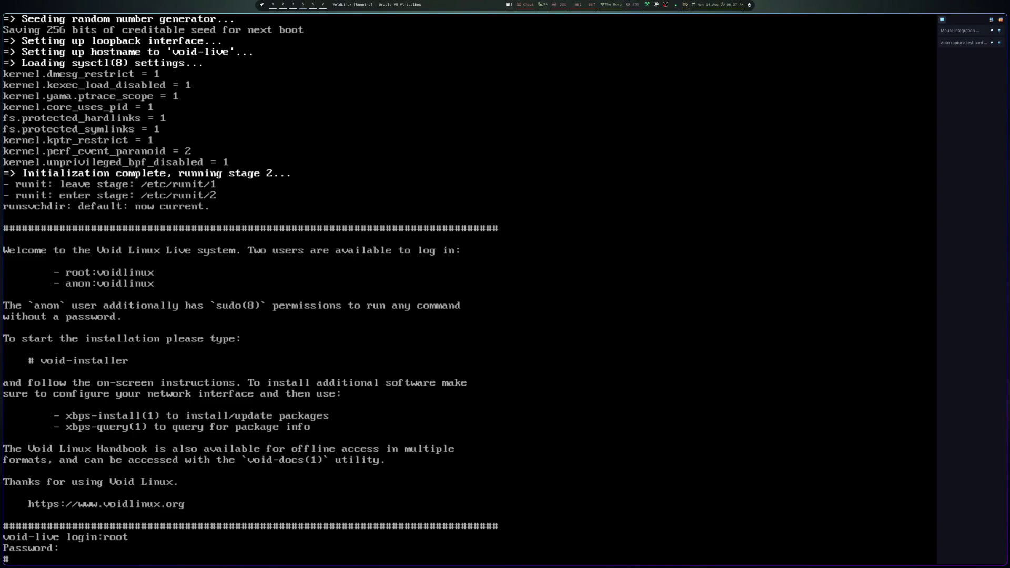
type("void-installer")
- Launch void-installer, dismiss the welcome message and set the keyboard keymap to us
key("Return")
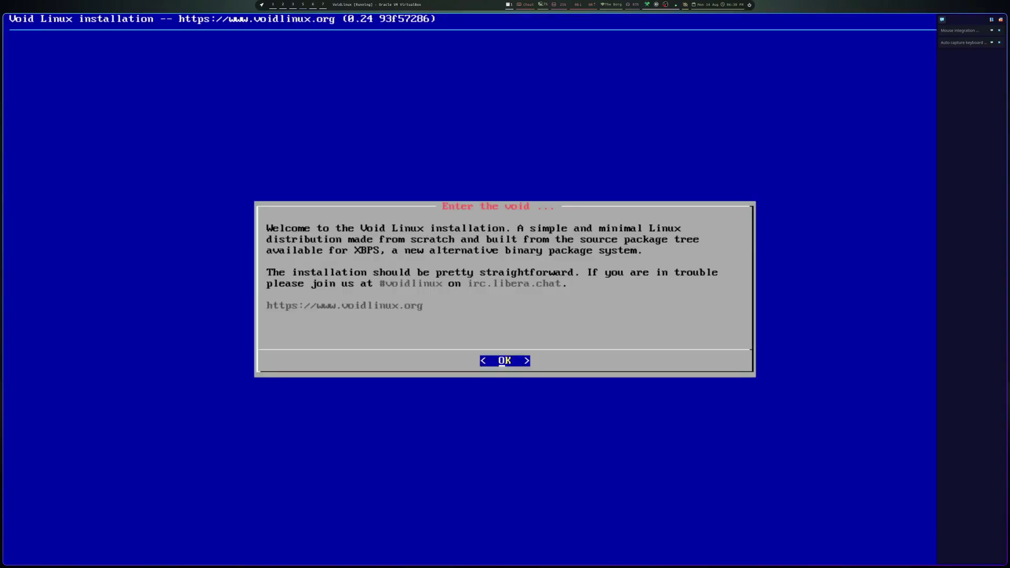
key("Return")
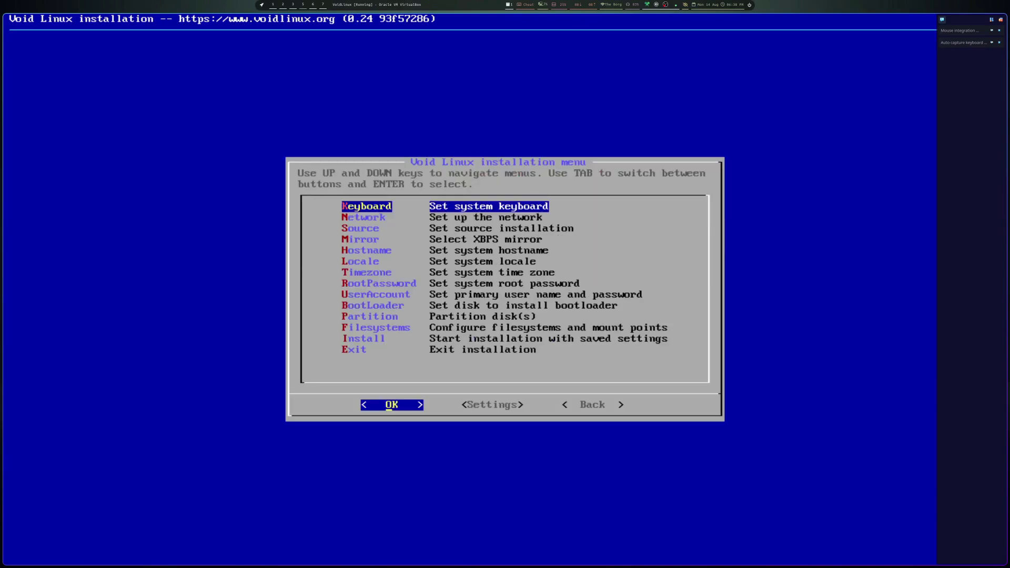
key("Return")
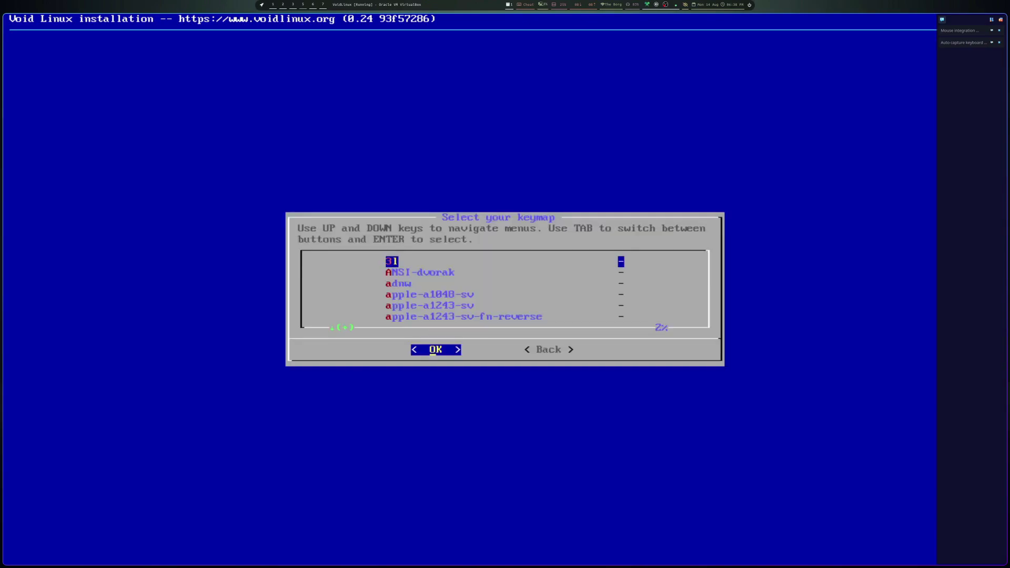
key("u")
key("u")
key("u")
key("u")
key("u")
key("u")
key("u")
key("u")
key("u")
key("Up")
key("Return")
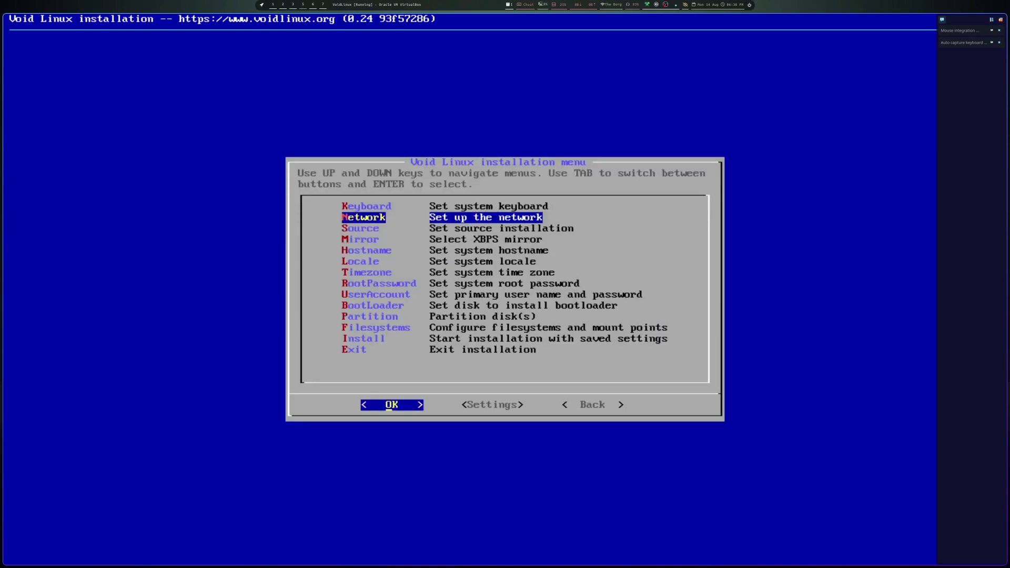
- Configure network interface enp0s3 with DHCP
key("Return")
key("Return")
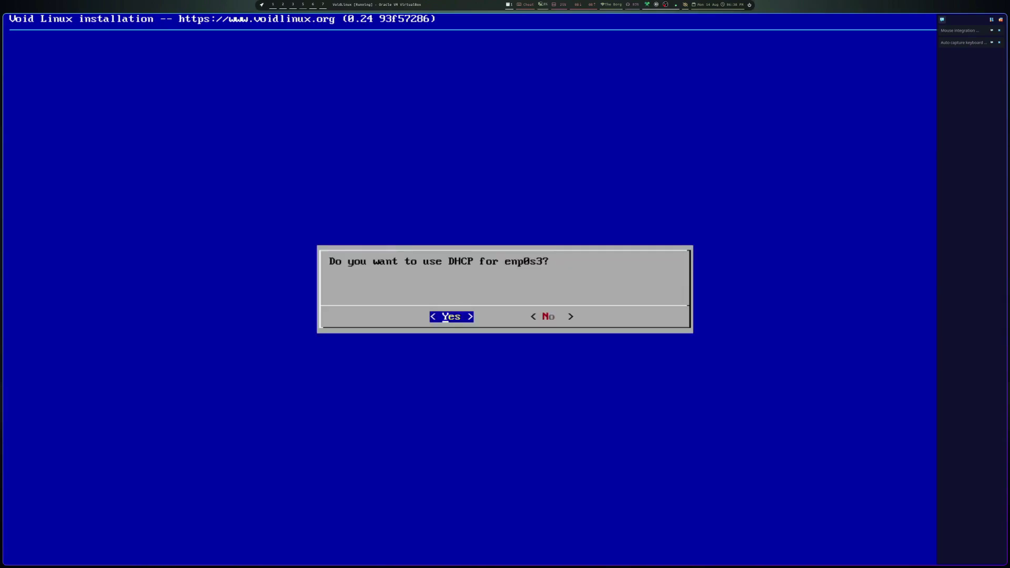
key("Return")
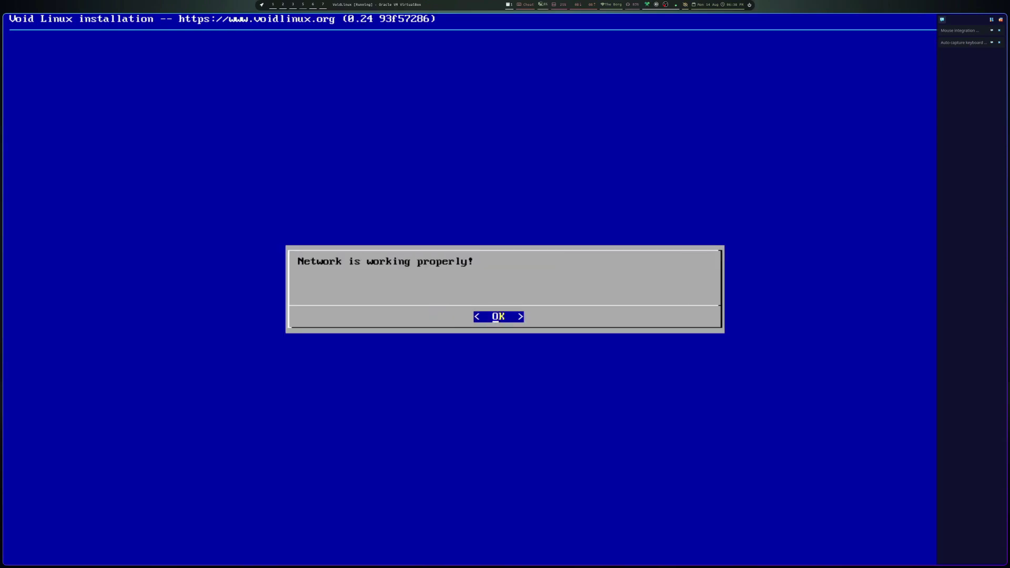
key("Return")
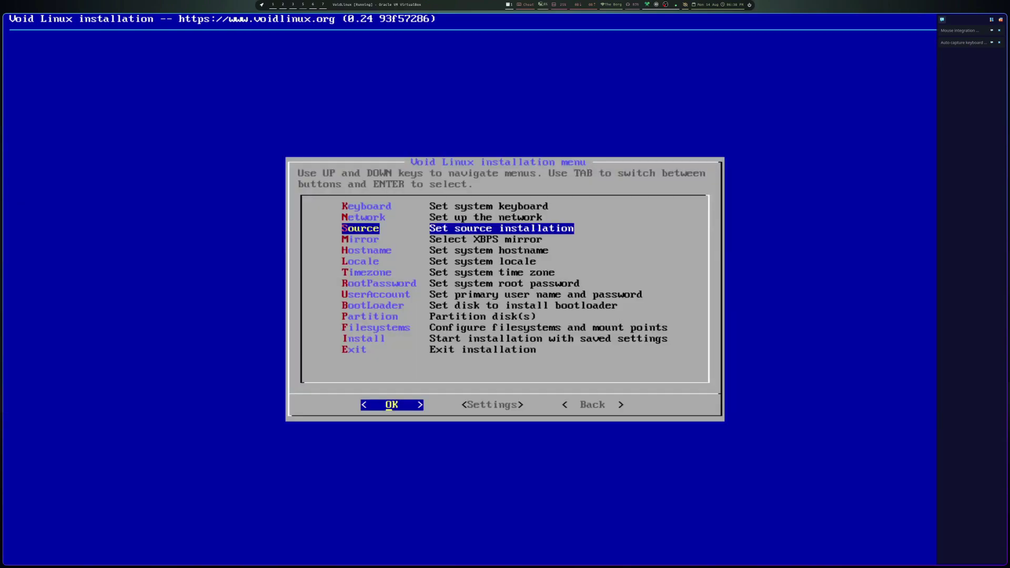
key("Return")
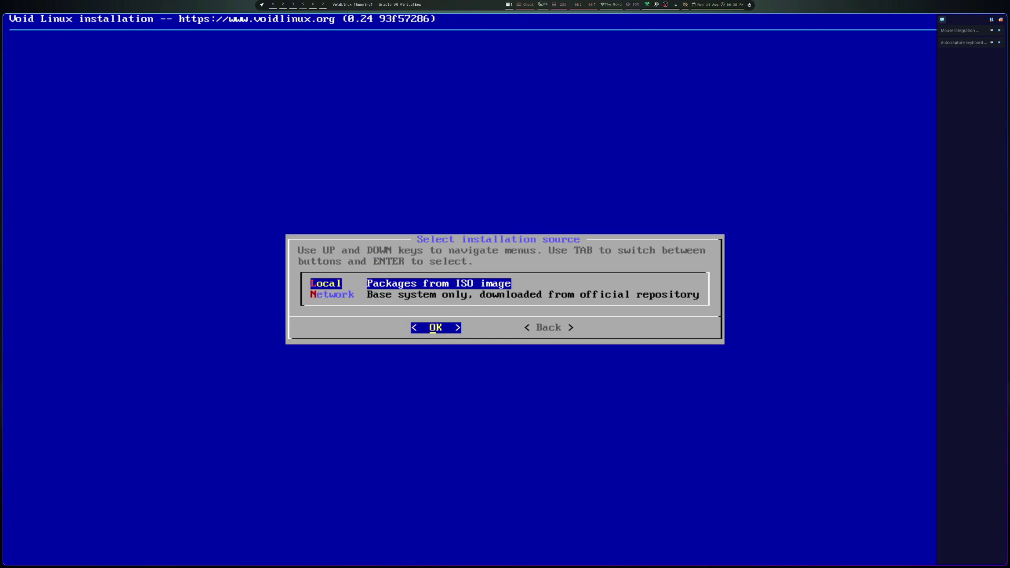
- Choose Local packages from the ISO image as the install source
key("Down")
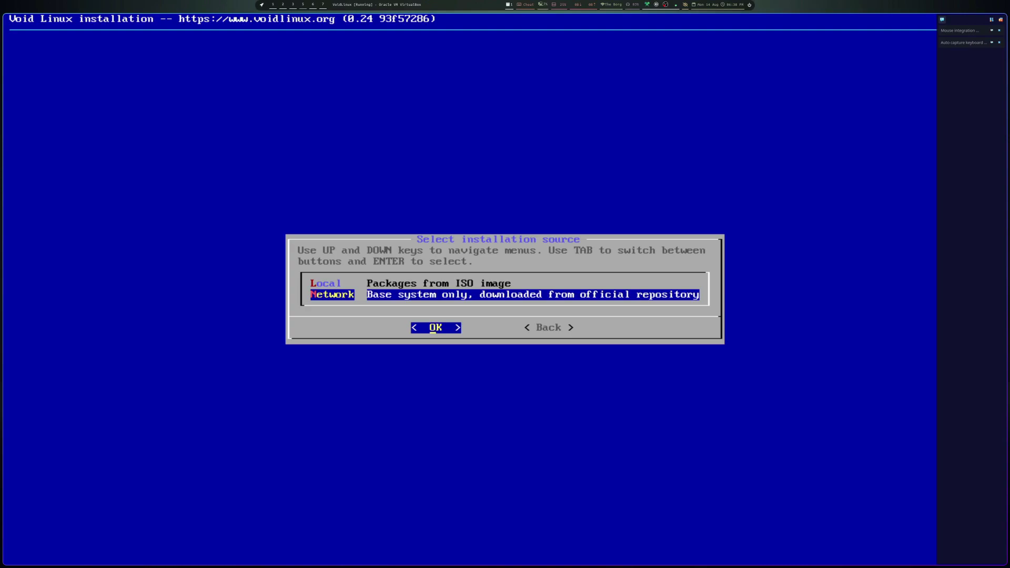
key("Up")
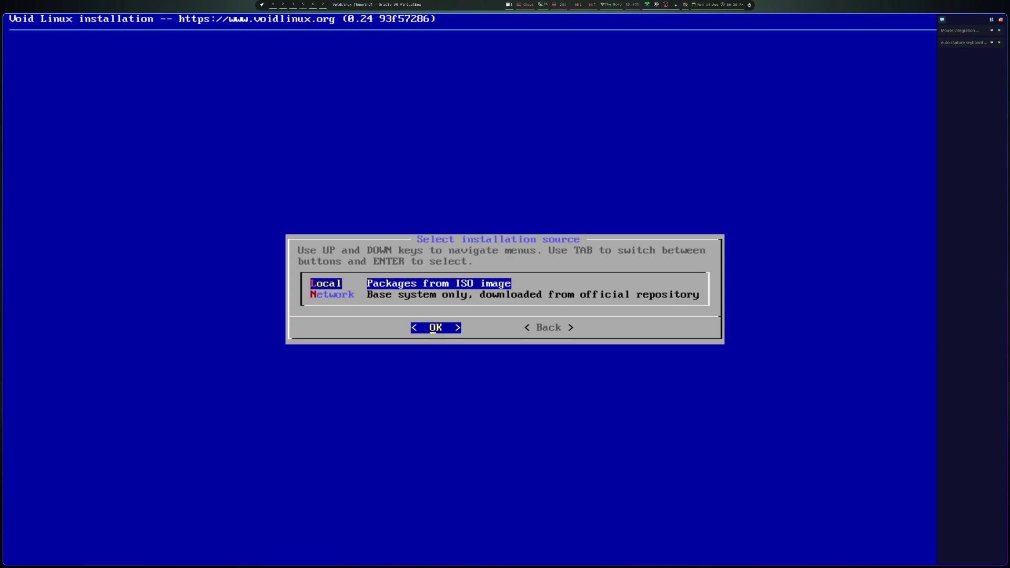
key("Return")
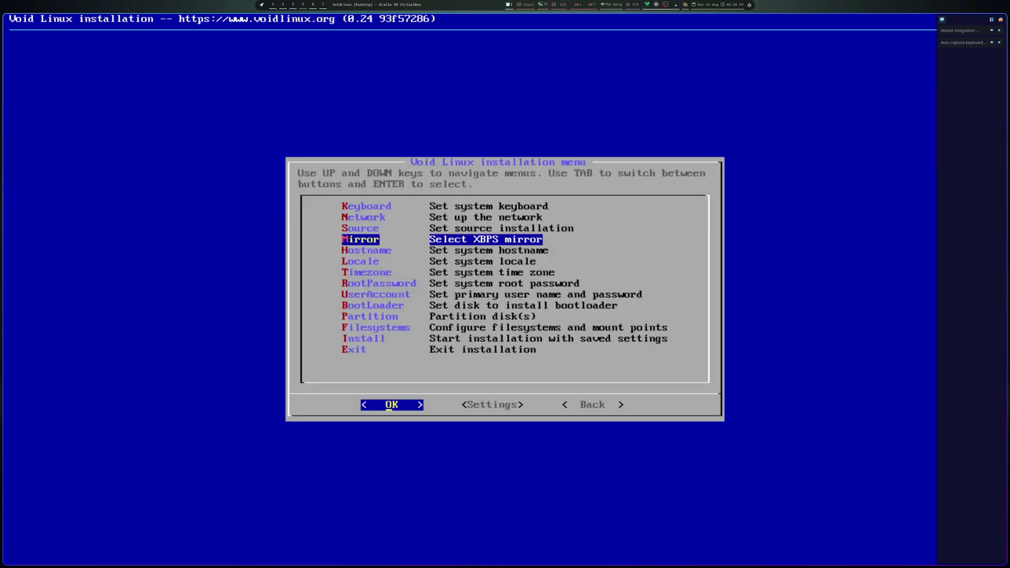
- Switch the XBPS mirror to the North America California mirror vofr.net
key("Down")
key("Down")
key("Return")
key("Up")
key("Down")
key("Down")
key("Return")
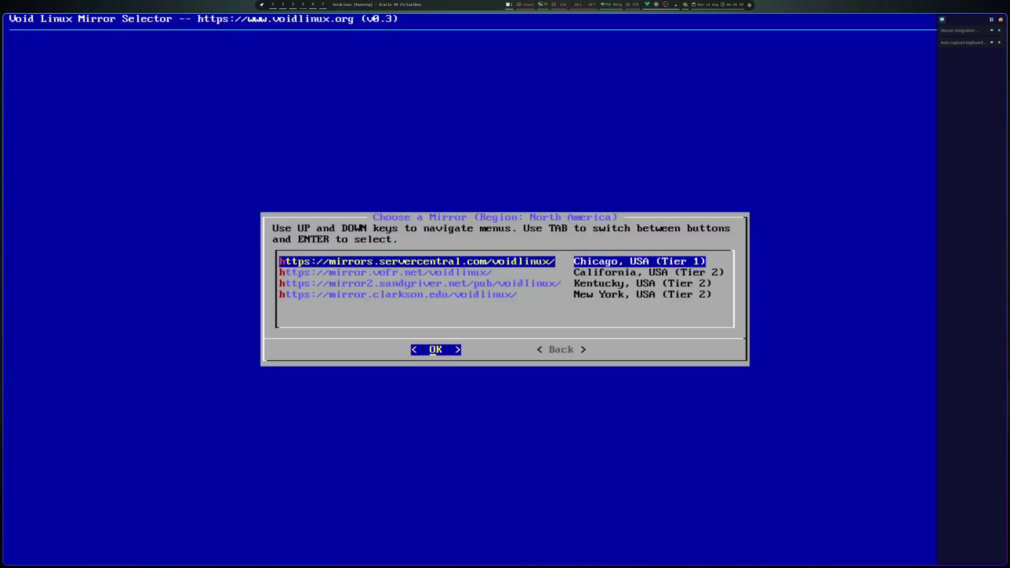
key("Down")
key("Return")
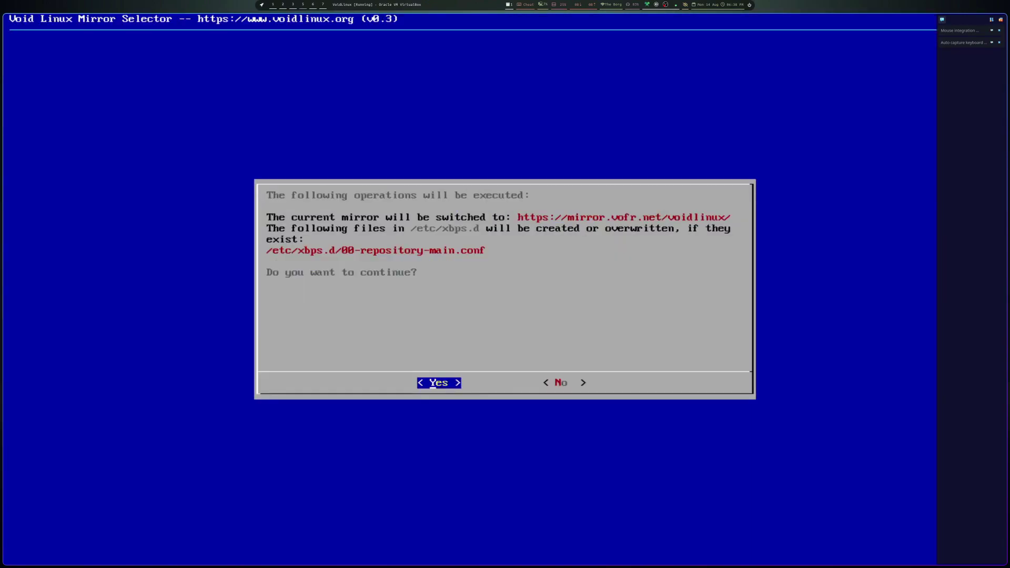
key("Return")
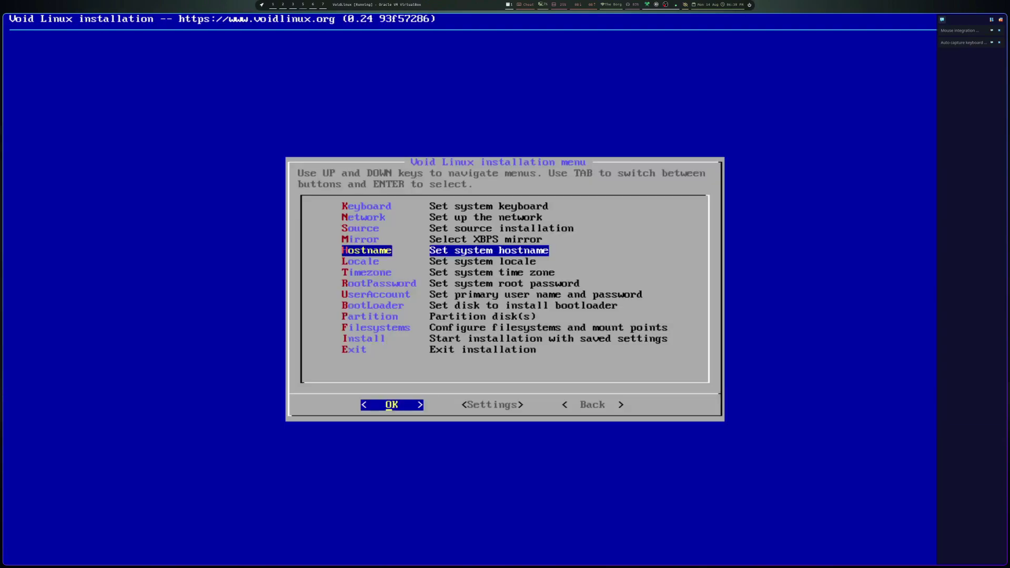
- Set hostname voidlinux and locale en_US.UTF-8, bringing up the time zone area list
key("Return")
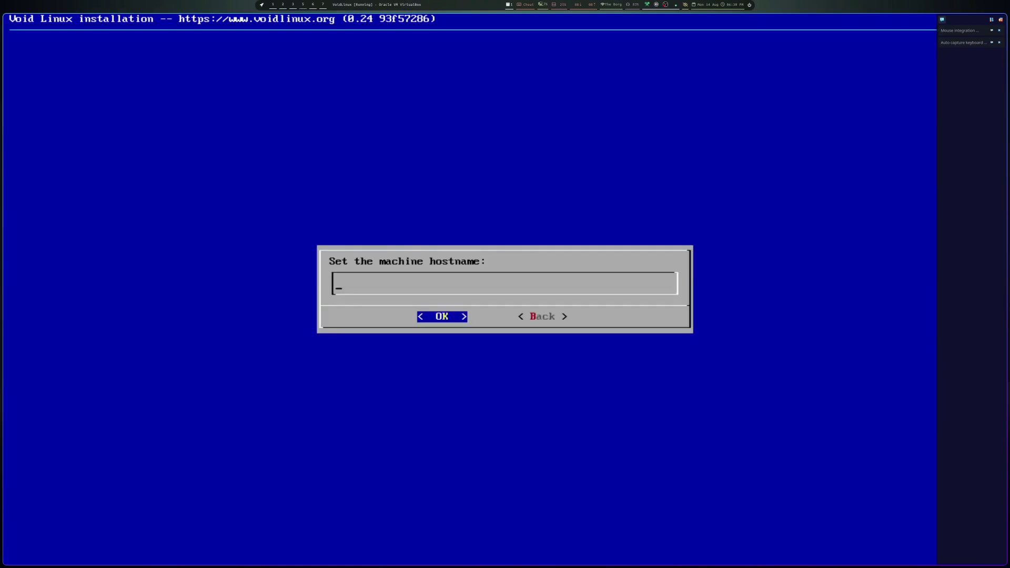
type("voidlinux")
key("Return")
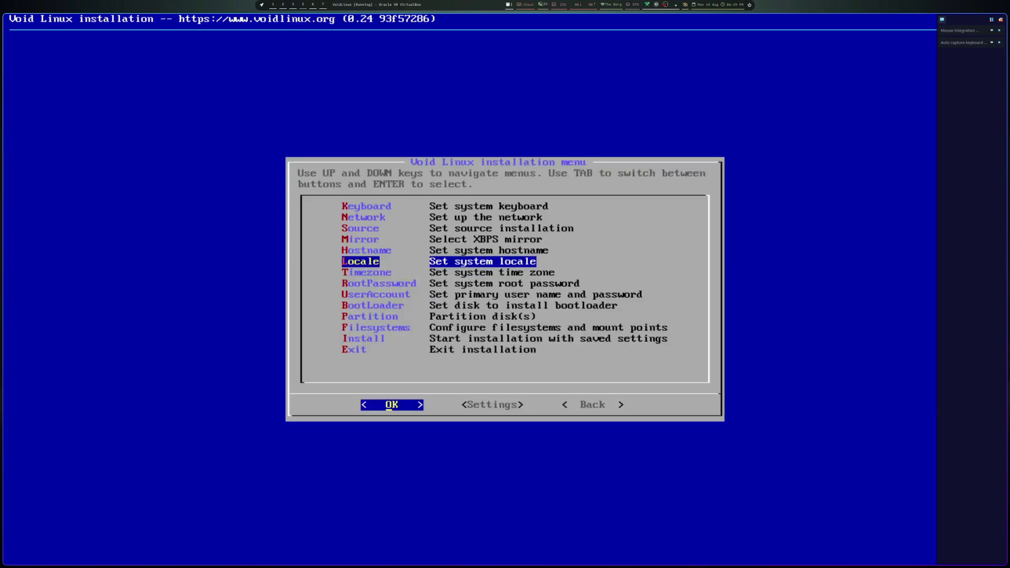
key("Return")
key("e")
key("e")
key("e")
key("e")
key("e")
key("e")
key("e")
key("e")
key("e")
key("e")
key("e")
key("e")
key("e")
key("e")
key("e")
key("e")
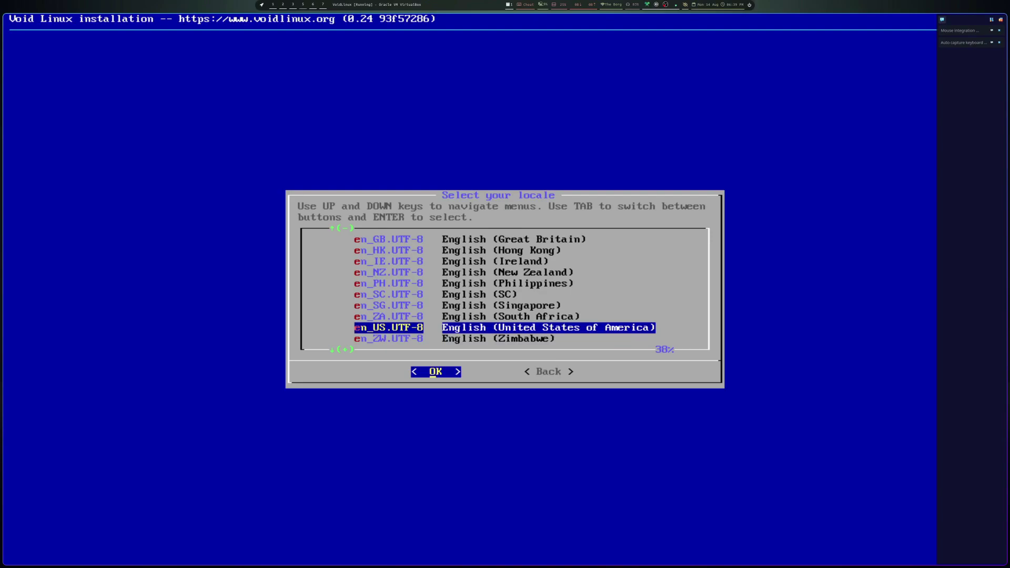
key("Return")
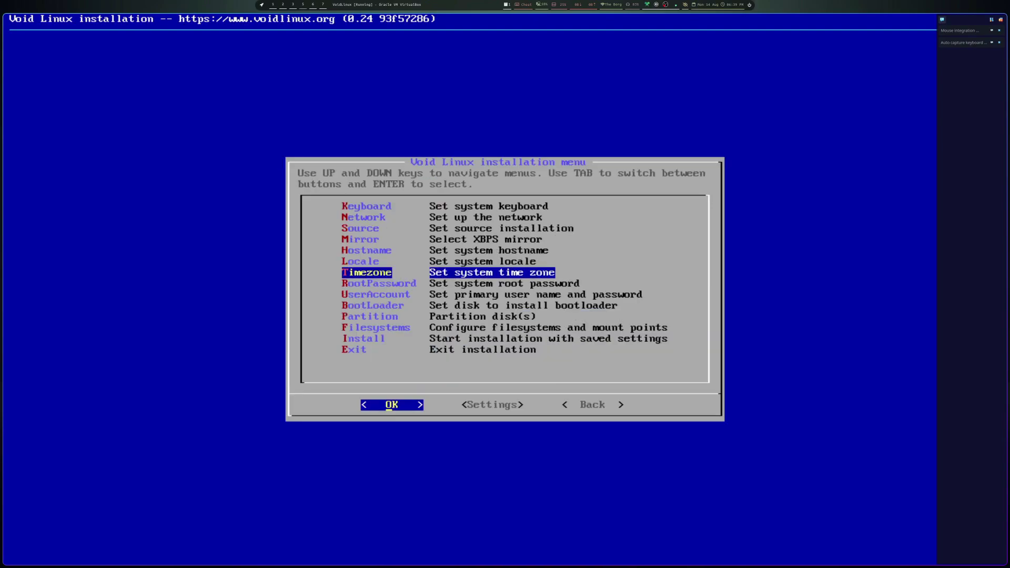
key("Return")
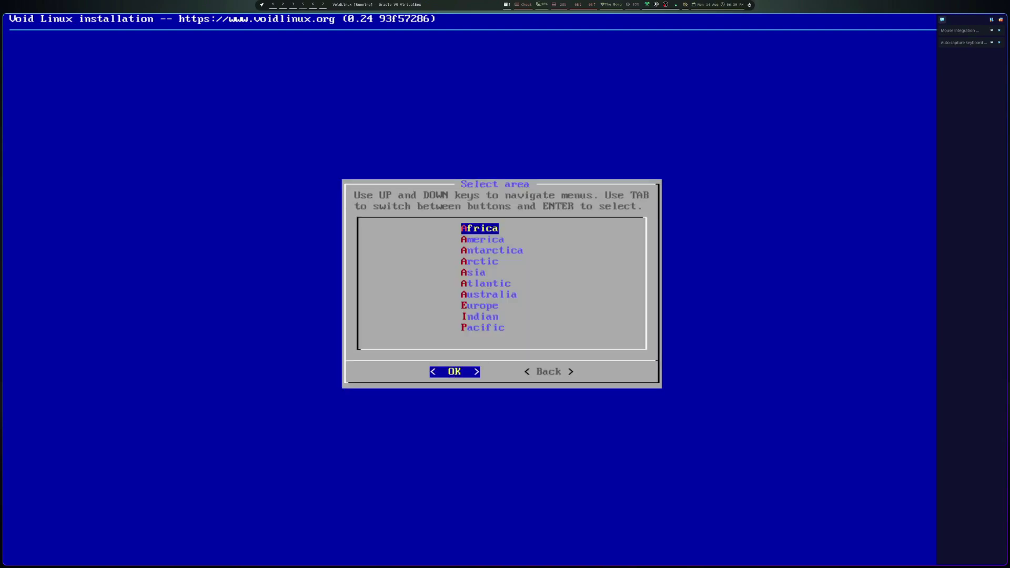
- Leave the time zone list and set the root password, entered twice
key("Escape")
key("Return")
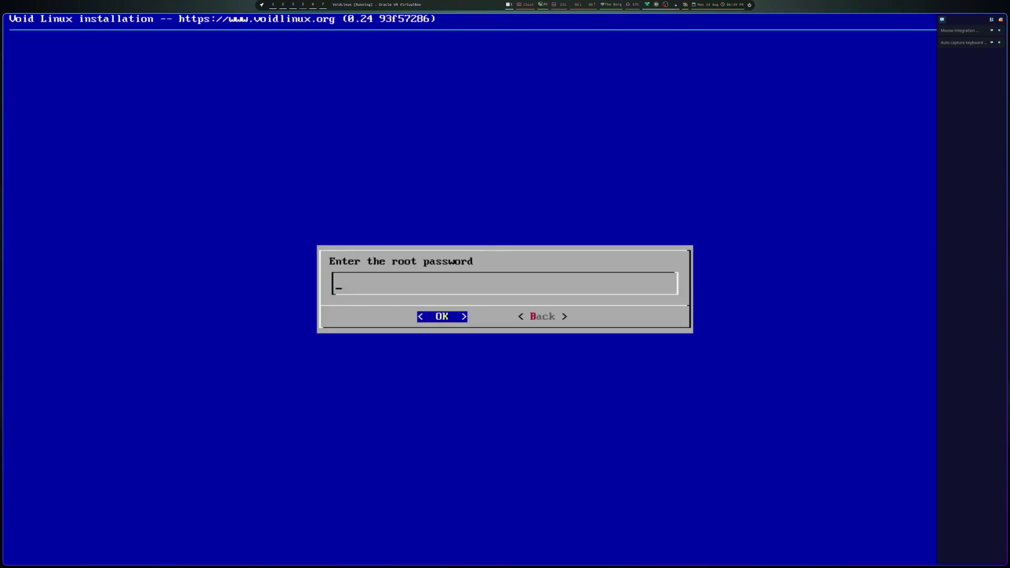
type("****")
key("Return")
type("****")
key("Return")
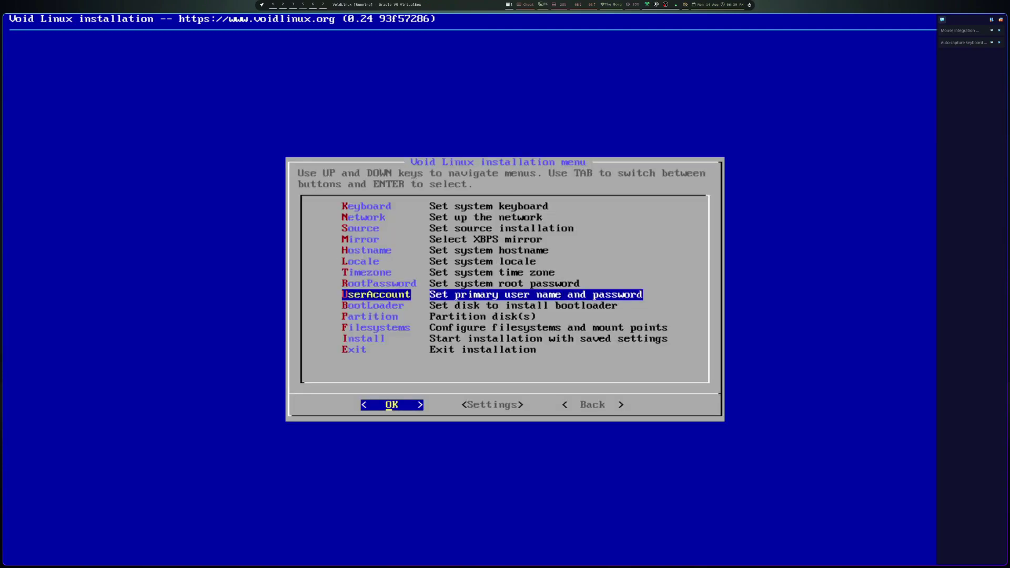
- Create the user account with login name 'gosh' and the same display name
key("Return")
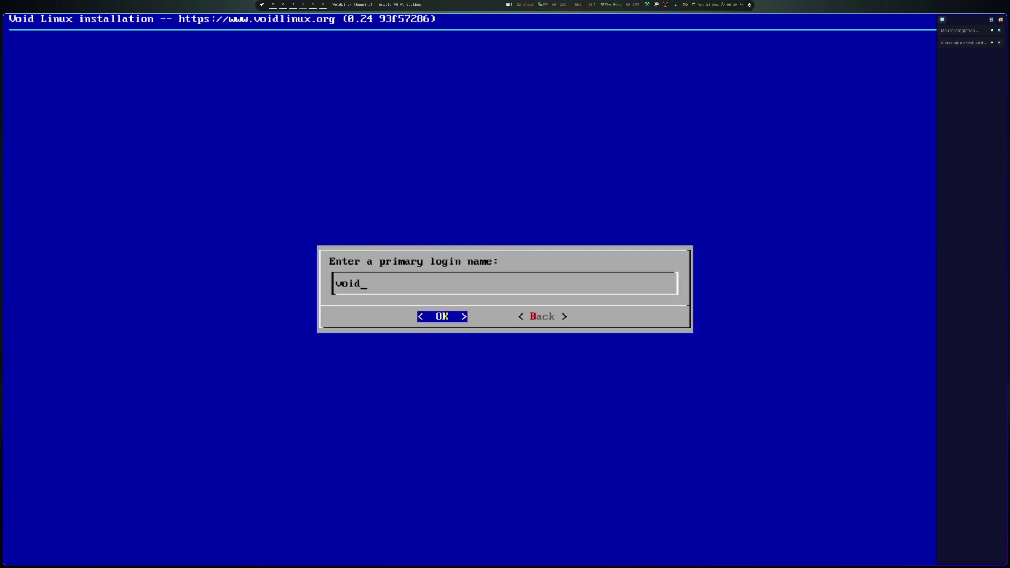
key("BackSpace")
key("BackSpace")
key("BackSpace")
key("BackSpace")
type("gosh")
key("Return")
key("BackSpace")
key("BackSpace")
key("BackSpace")
key("BackSpace")
key("BackSpace")
key("BackSpace")
key("BackSpace")
key("BackSpace")
key("BackSpace")
type("gosh")
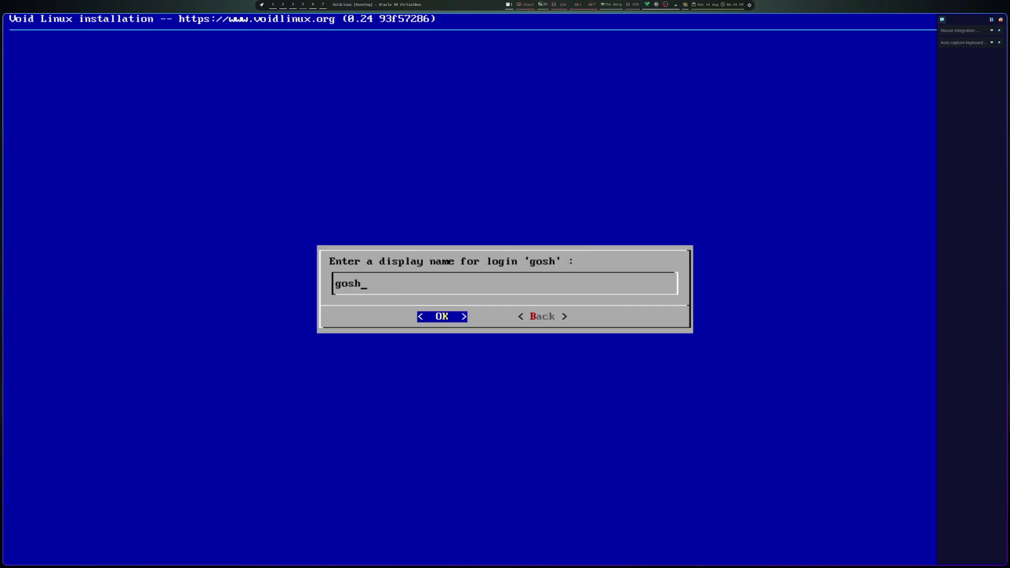
key("Return")
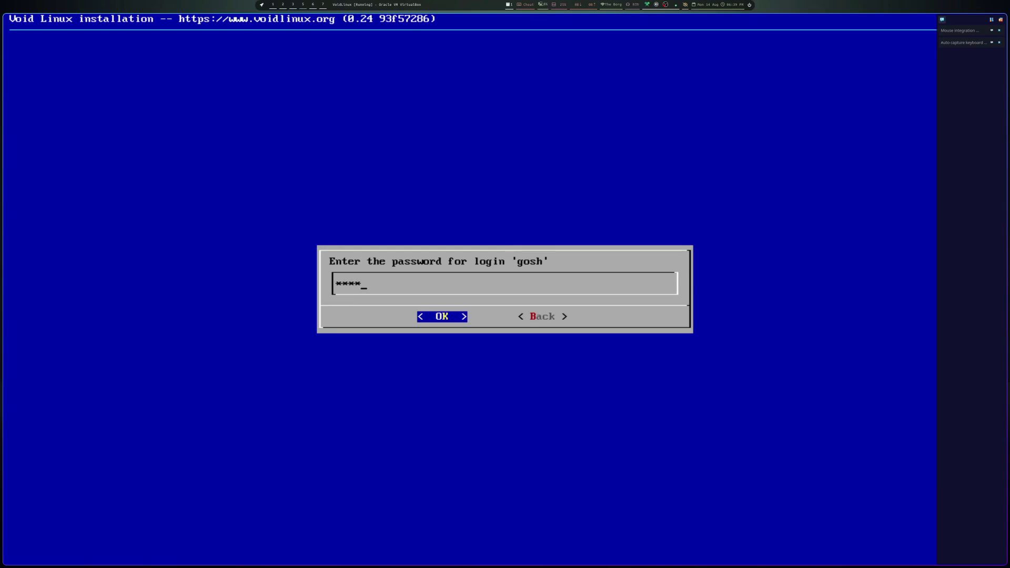
- Enter the user's password twice and keep the default groups including wheel, audio, video
key("Return")
key("Return")
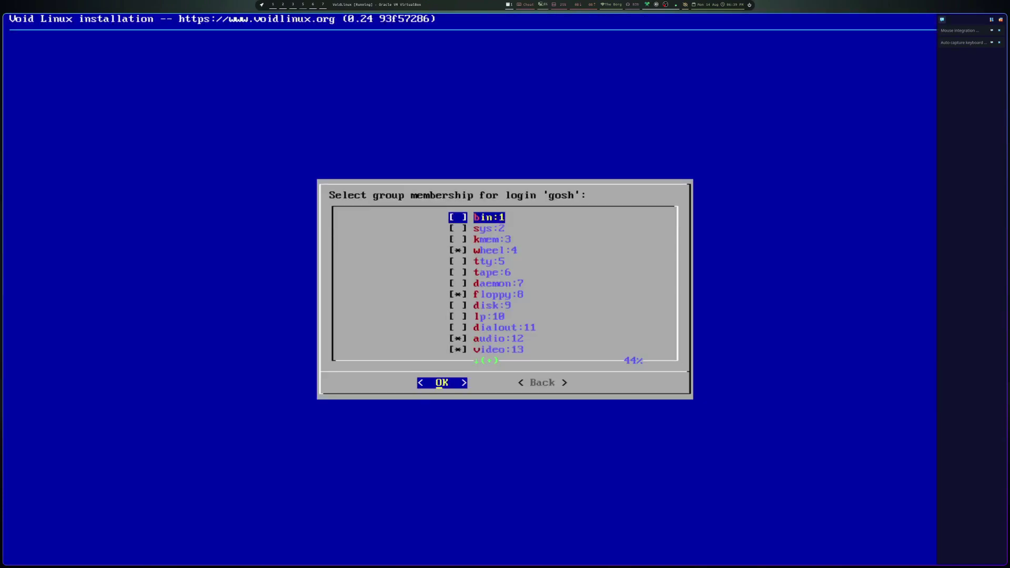
key("Down")
key("Down")
key("Down")
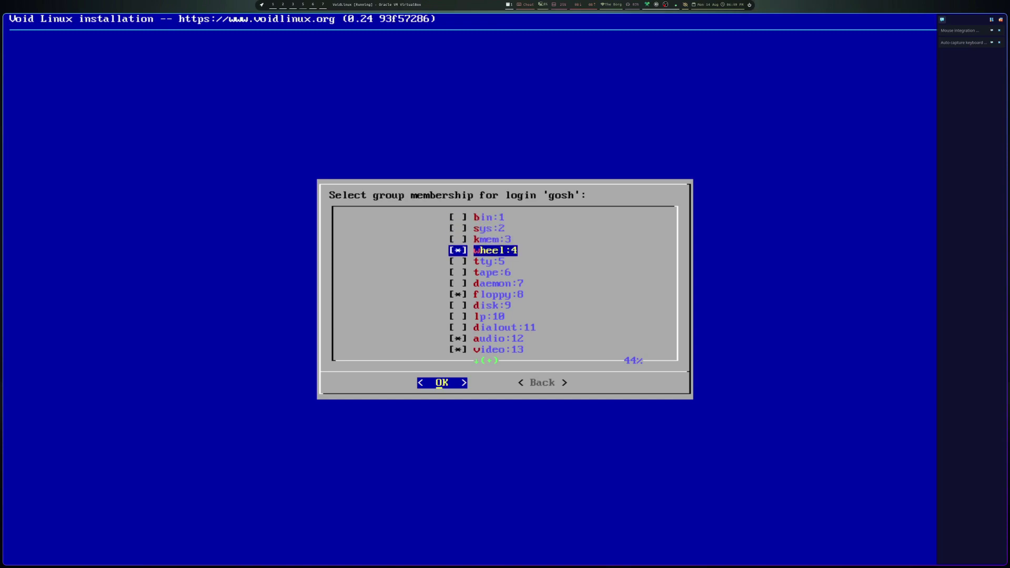
key("Down")
key("Down")
key("Down")
key("Down")
key("Down")
key("Down")
key("Down")
key("Down")
key("Down")
key("Down")
key("Down")
key("Down")
key("Down")
key("Down")
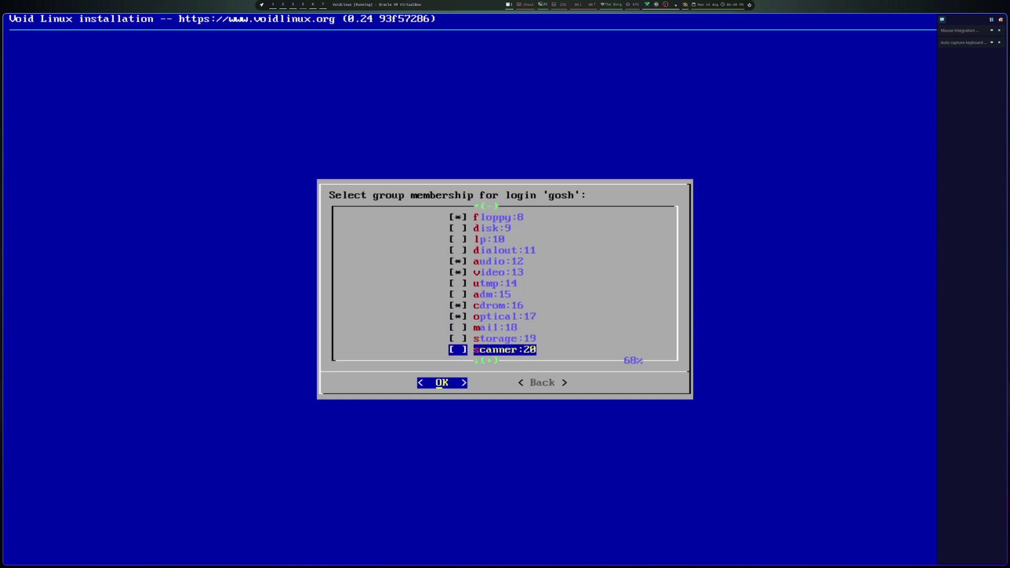
key("Down")
key("Down")
key("Down")
key("Down")
key("Down")
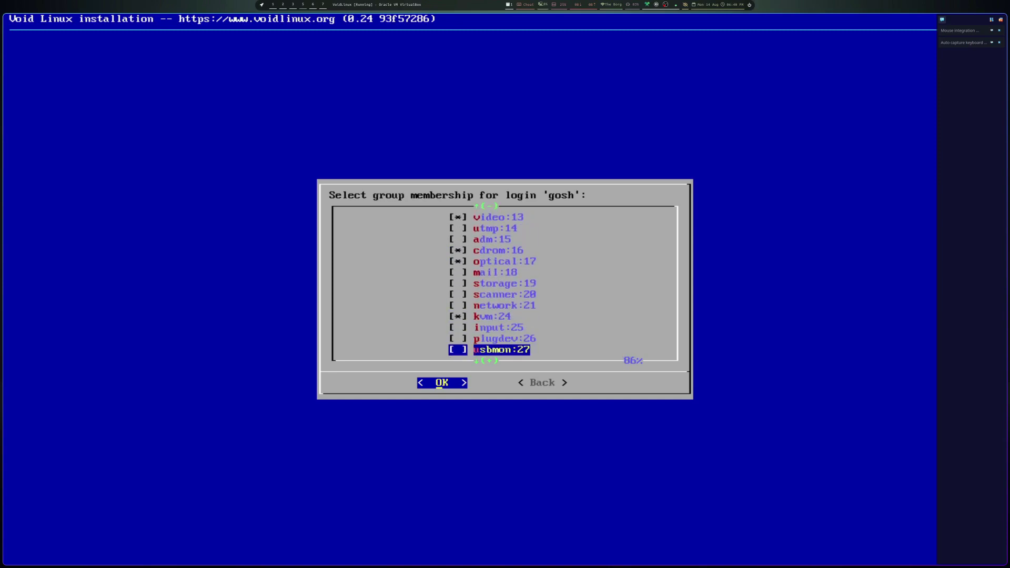
key("Return")
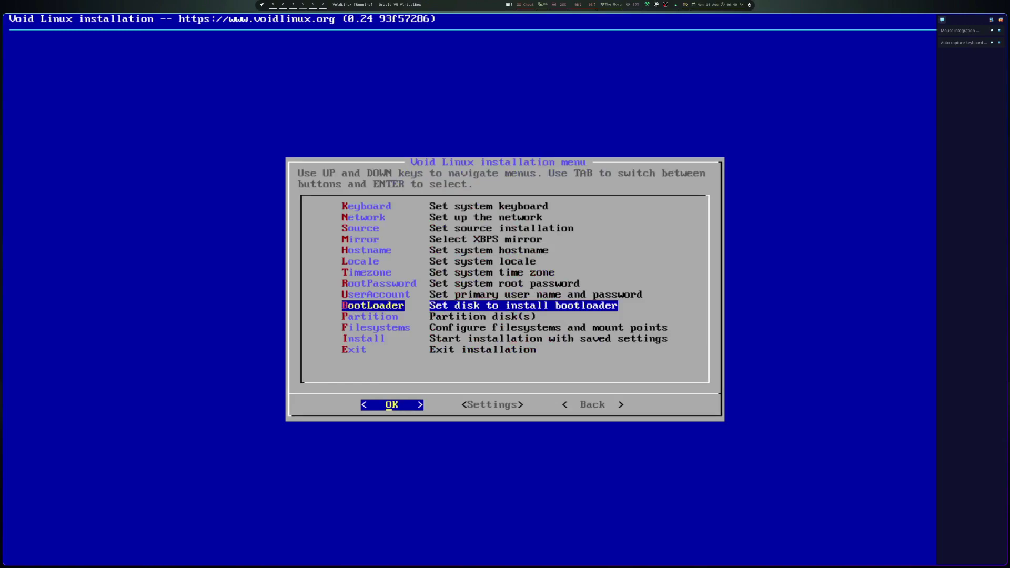
- Choose the 80GB /dev/sda as bootloader disk and enable the graphical boot terminal
key("Return")
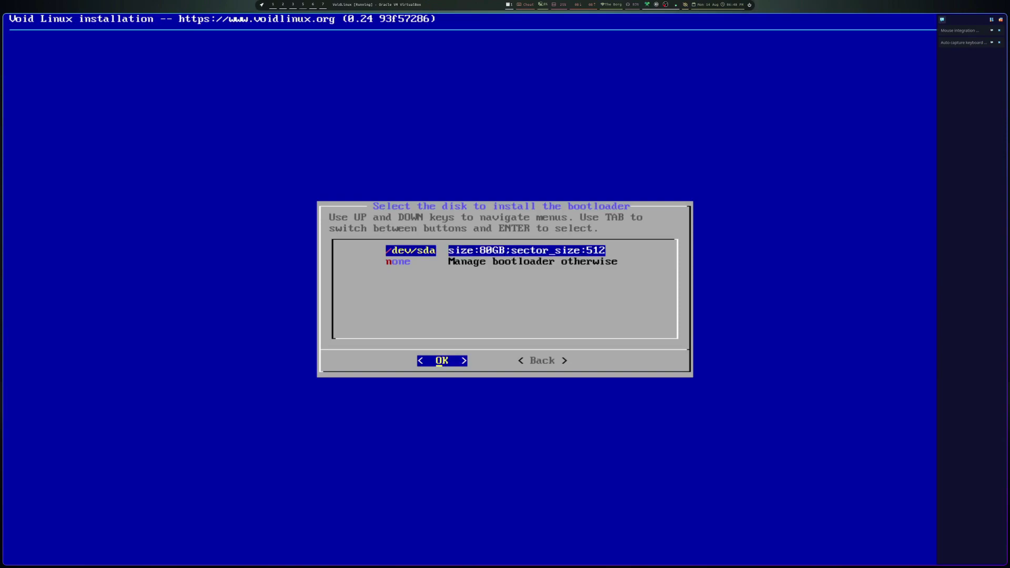
key("Return")
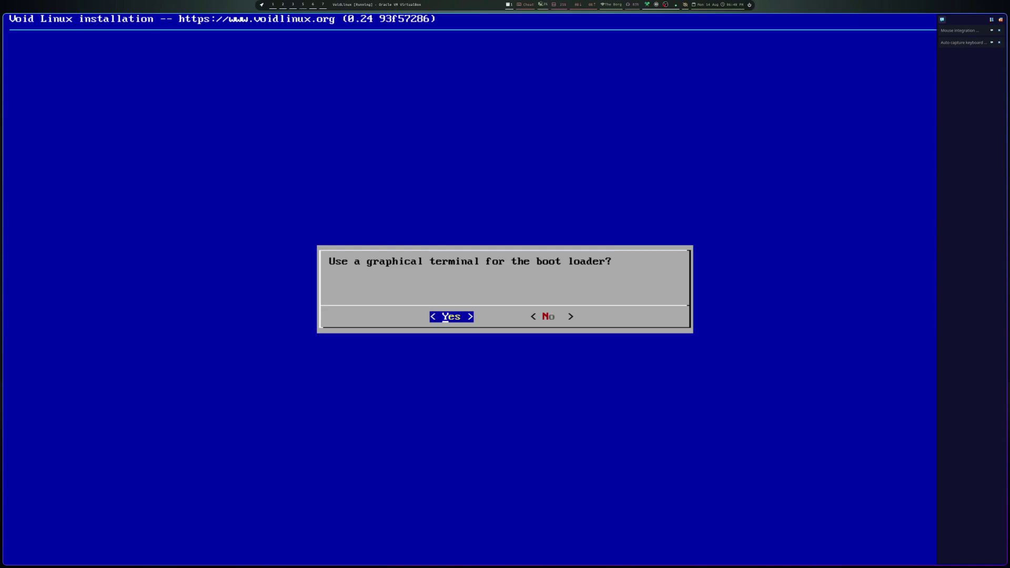
key("Return")
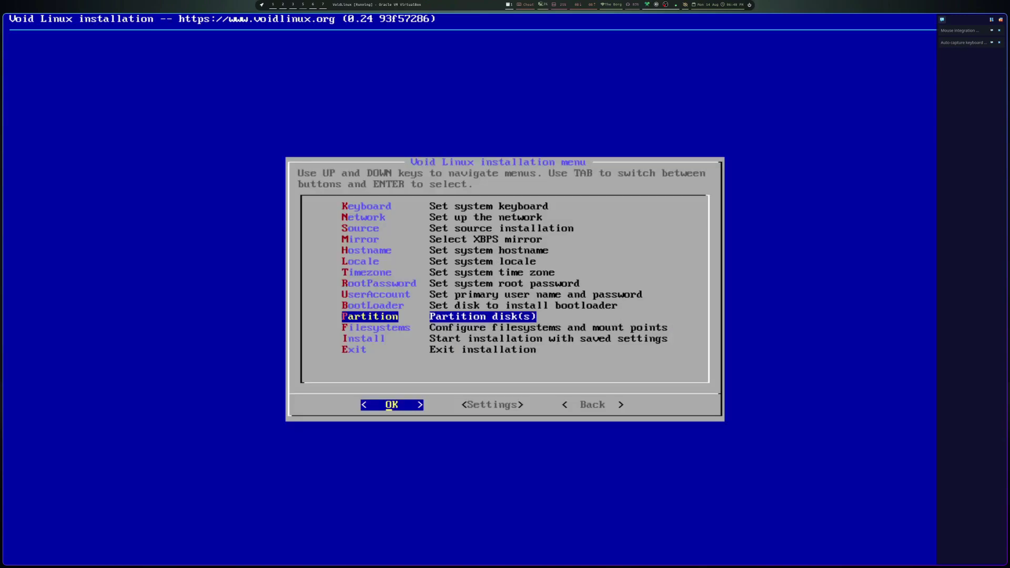
- Partition /dev/sda in cfdisk and give it a dos partition table
key("Return")
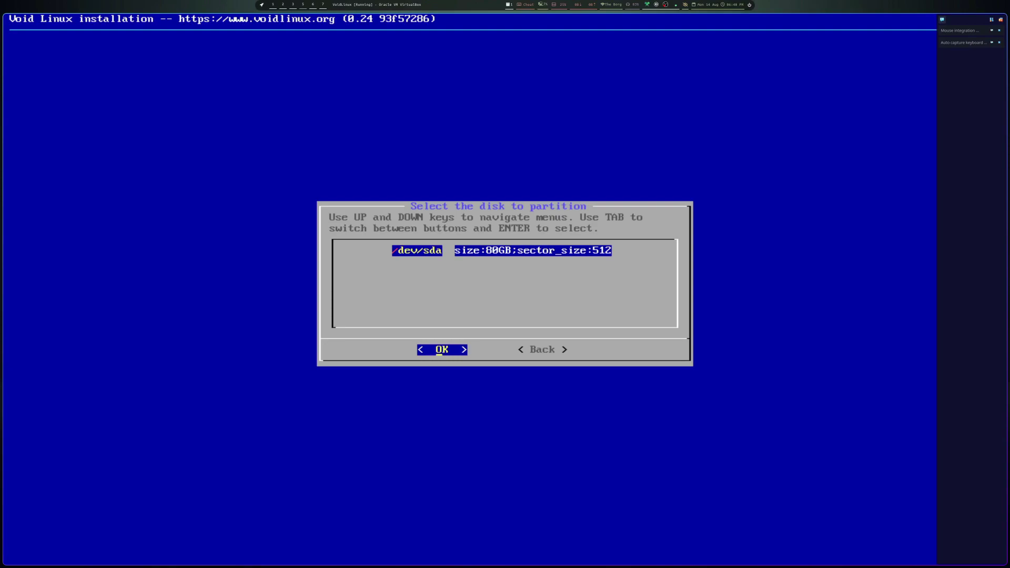
key("Return")
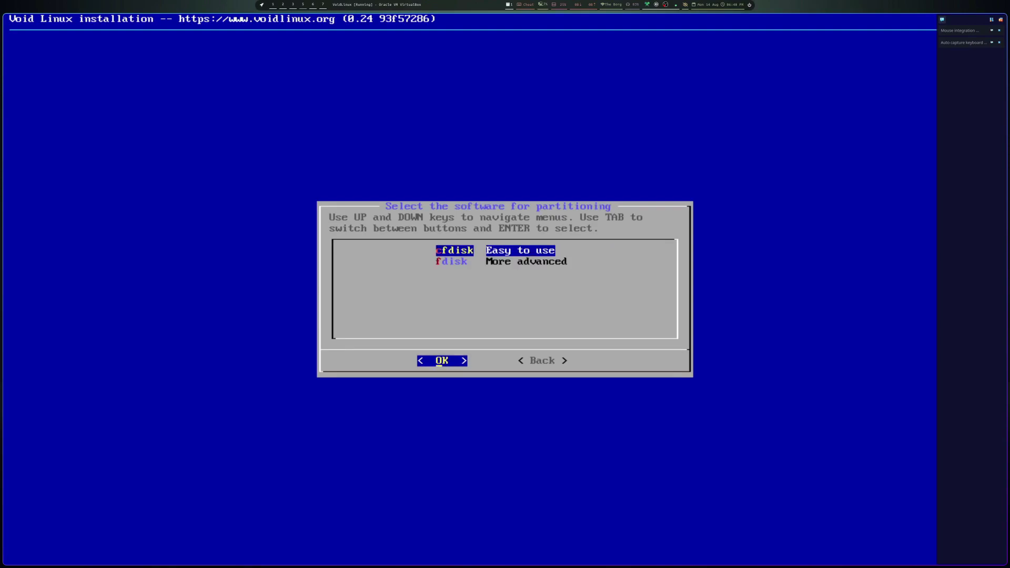
key("Return")
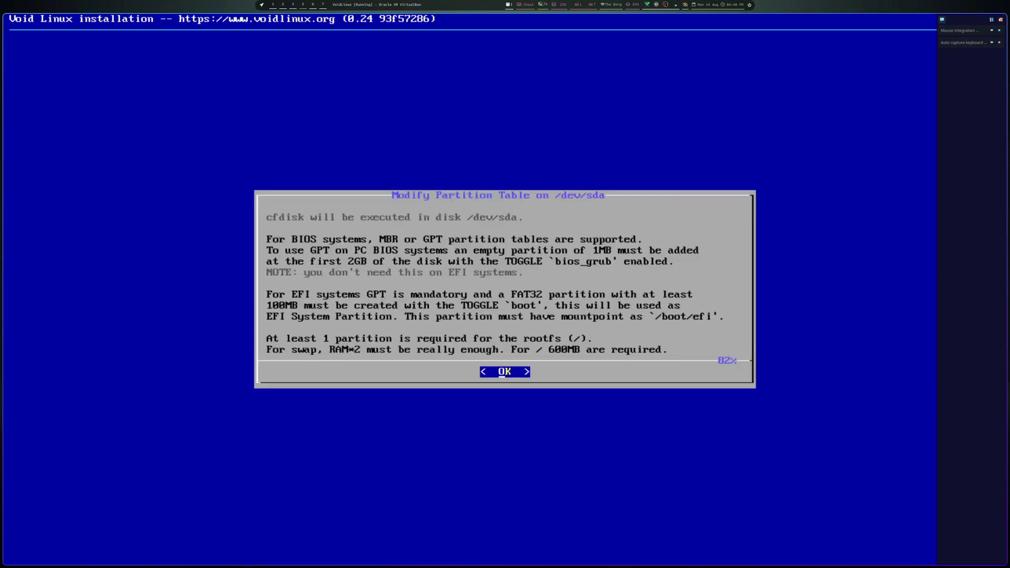
key("Return")
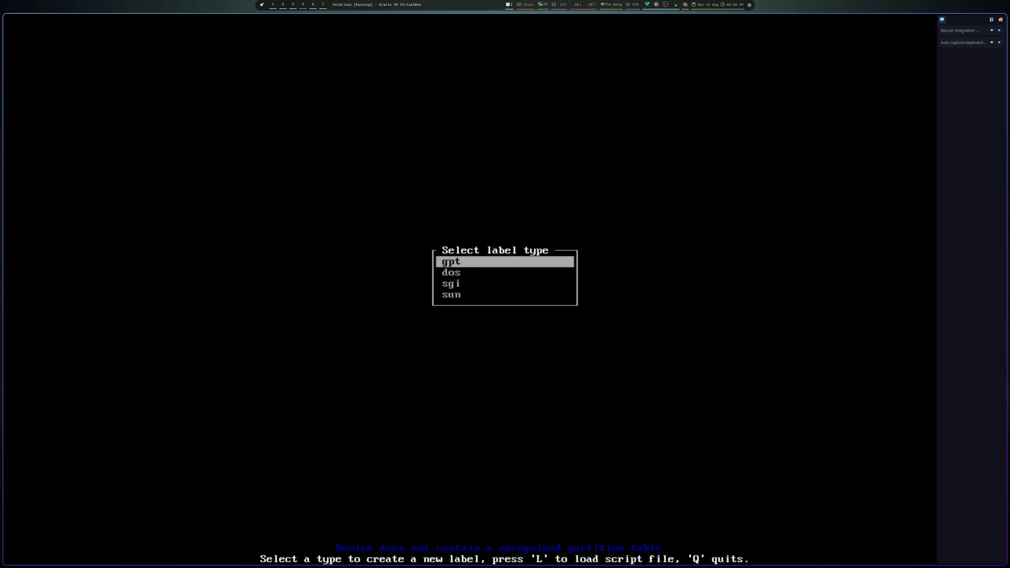
key("Down")
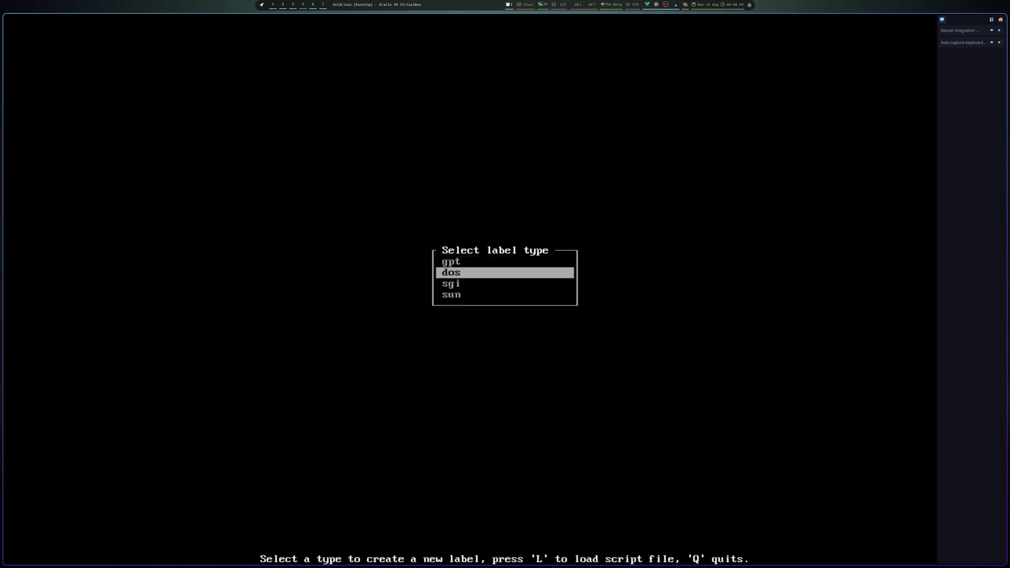
key("Return")
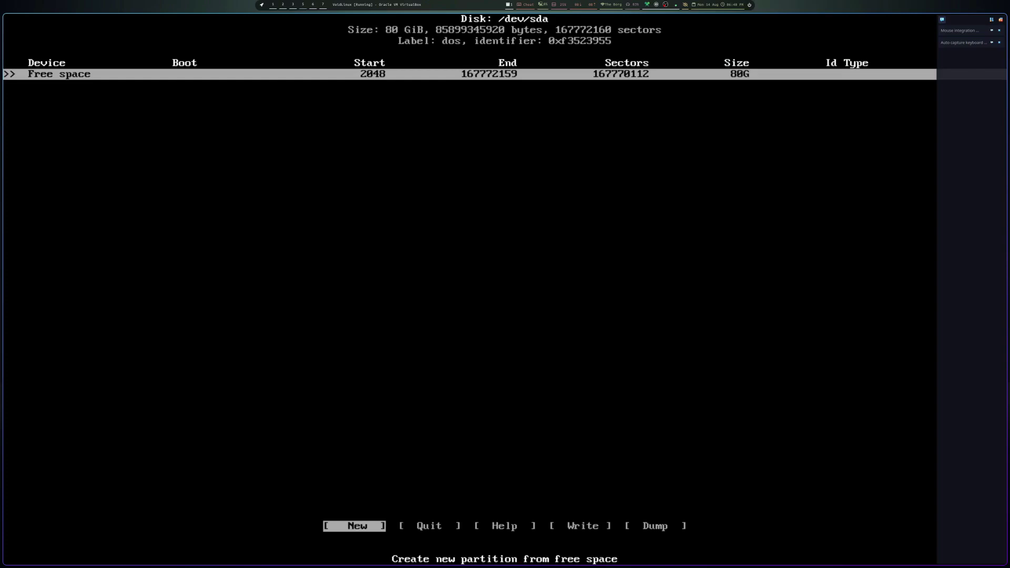
- Create a new 76GB primary partition /dev/sda1
key("Return")
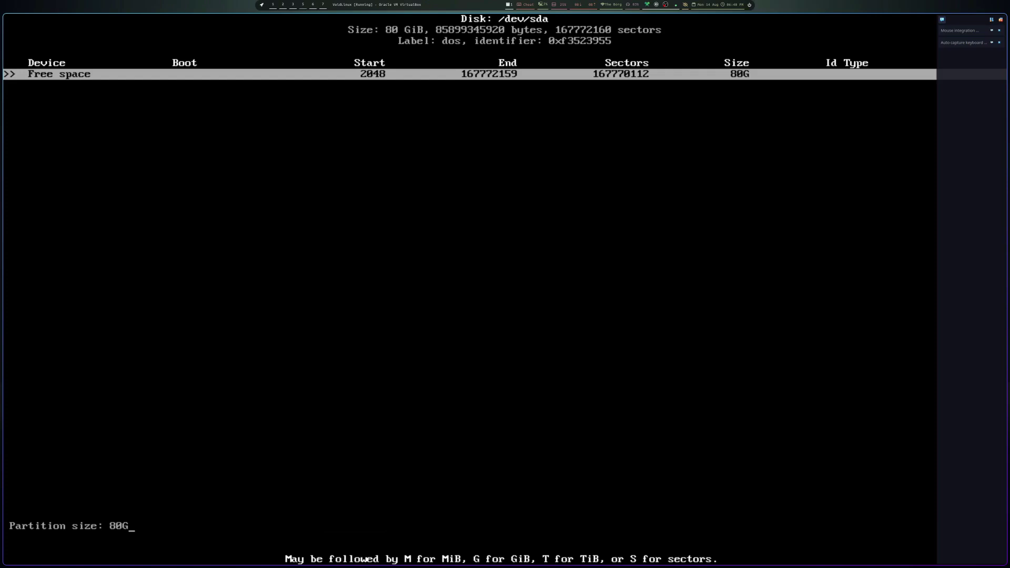
key("BackSpace")
key("BackSpace")
key("BackSpace")
type("76GB")
key("Return")
key("Return")
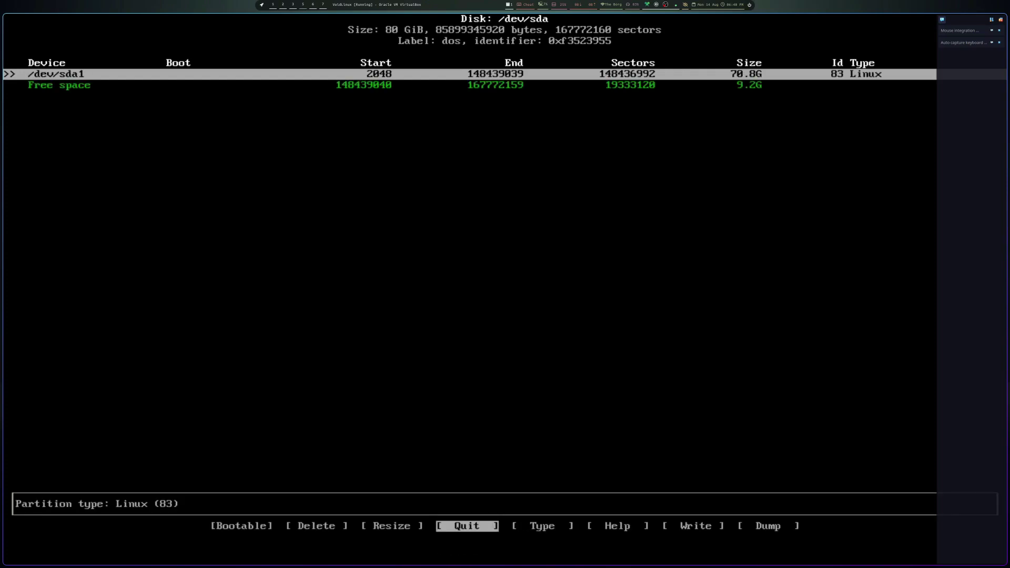
- Create /dev/sda2 using all the remaining 9.2G of free space
key("Down")
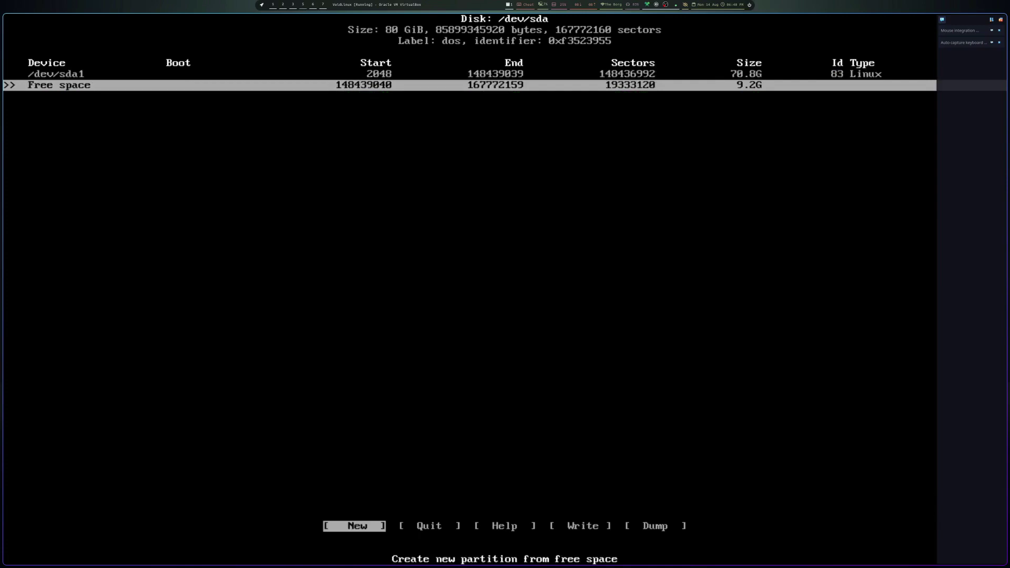
key("Return")
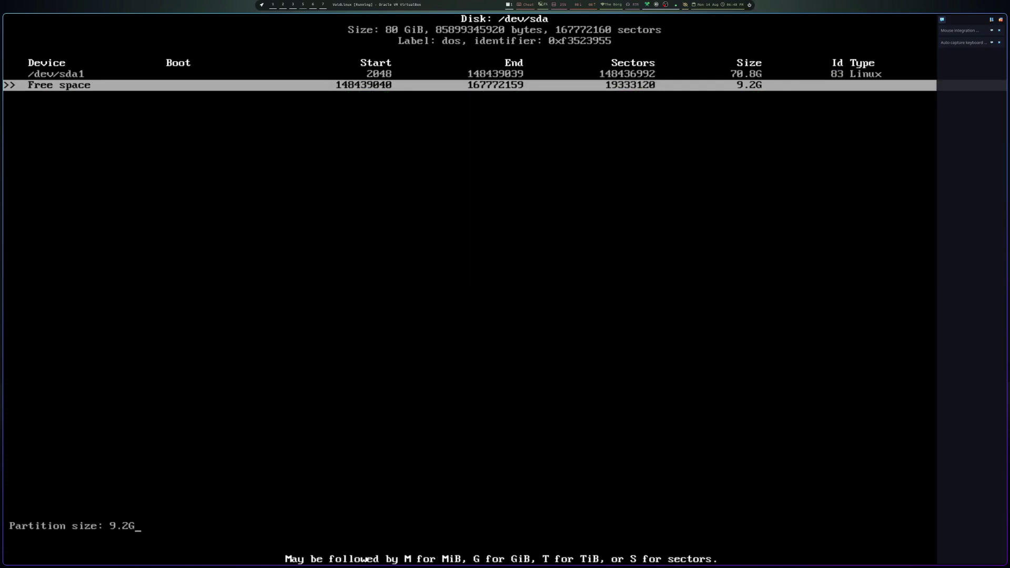
key("Return")
key("Return")
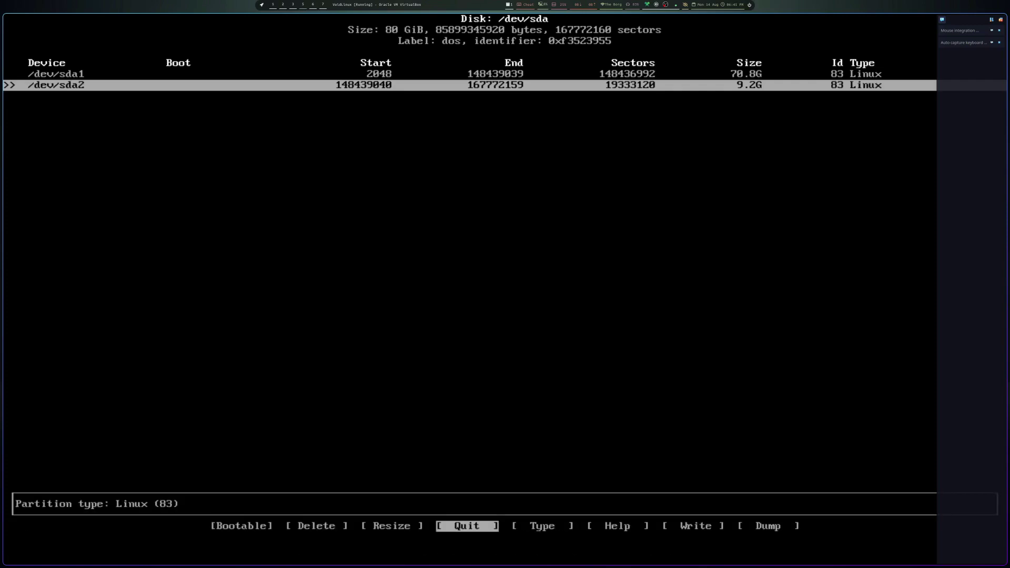
- Mark /dev/sda1 as bootable
key("Right")
key("Right")
key("Left")
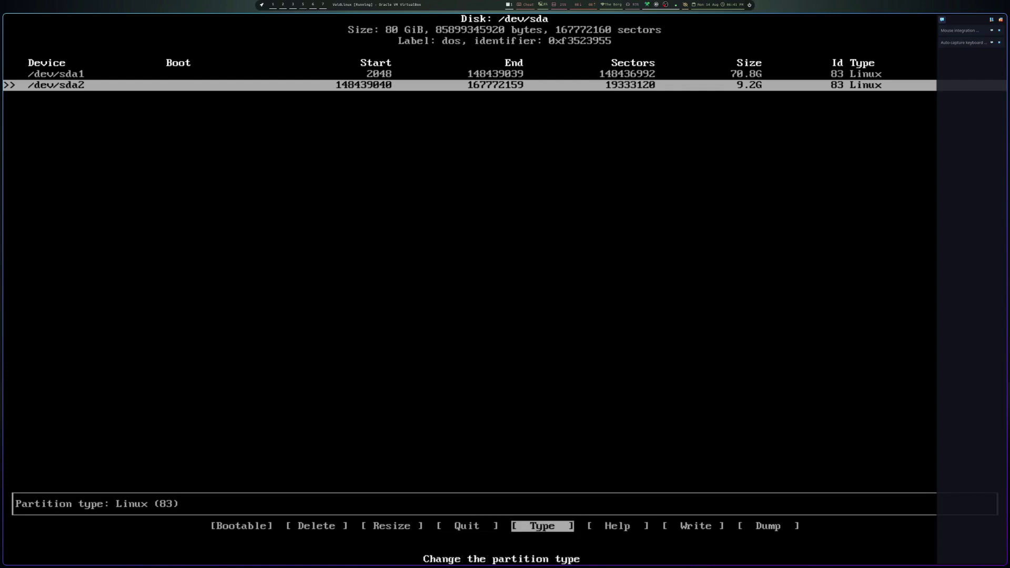
key("Up")
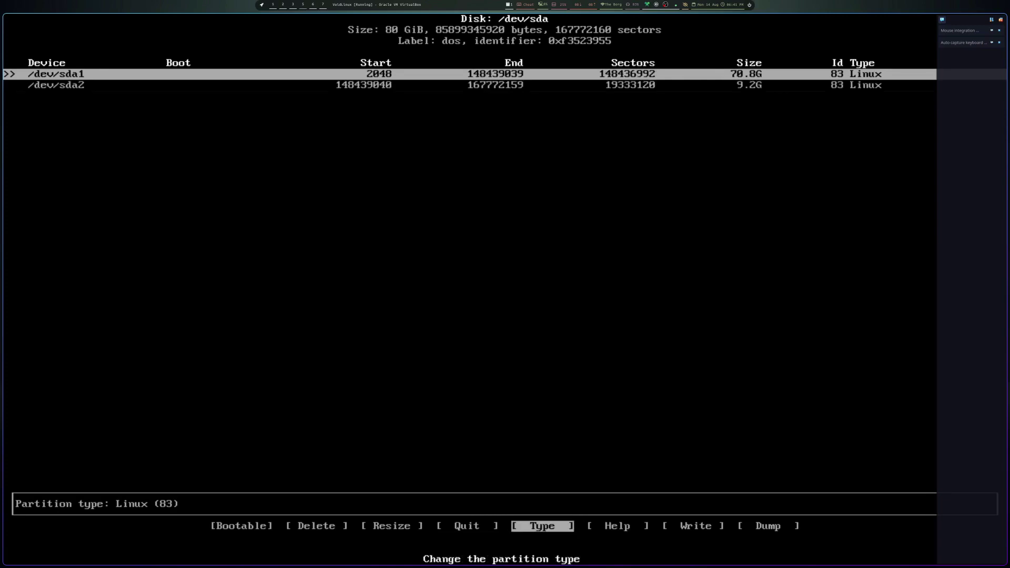
key("Left")
key("Left")
key("Left")
key("Return")
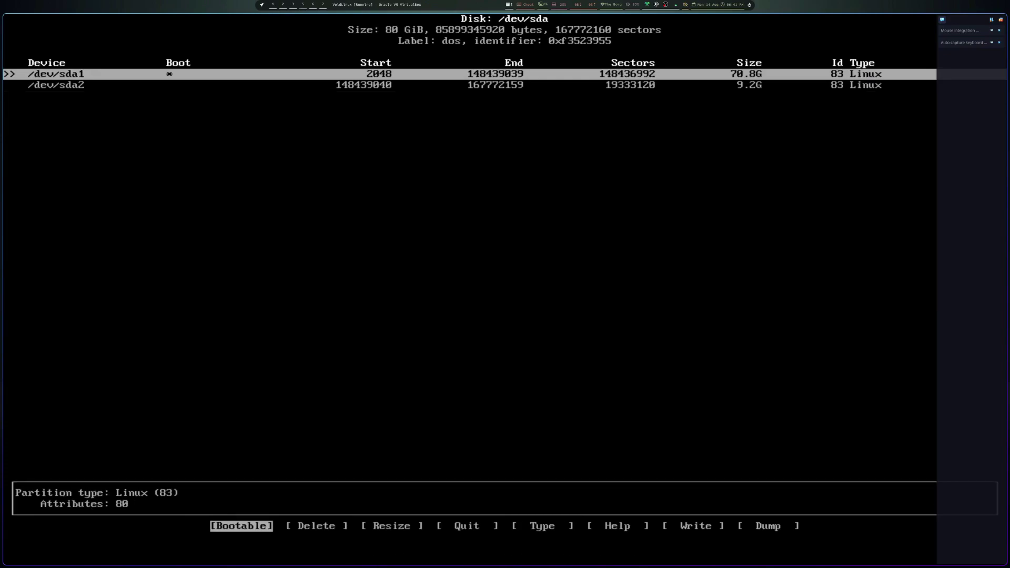
- Write the partition table, confirming with yes, and quit cfdisk
key("Right")
key("Right")
key("Right")
key("Right")
key("Right")
key("Right")
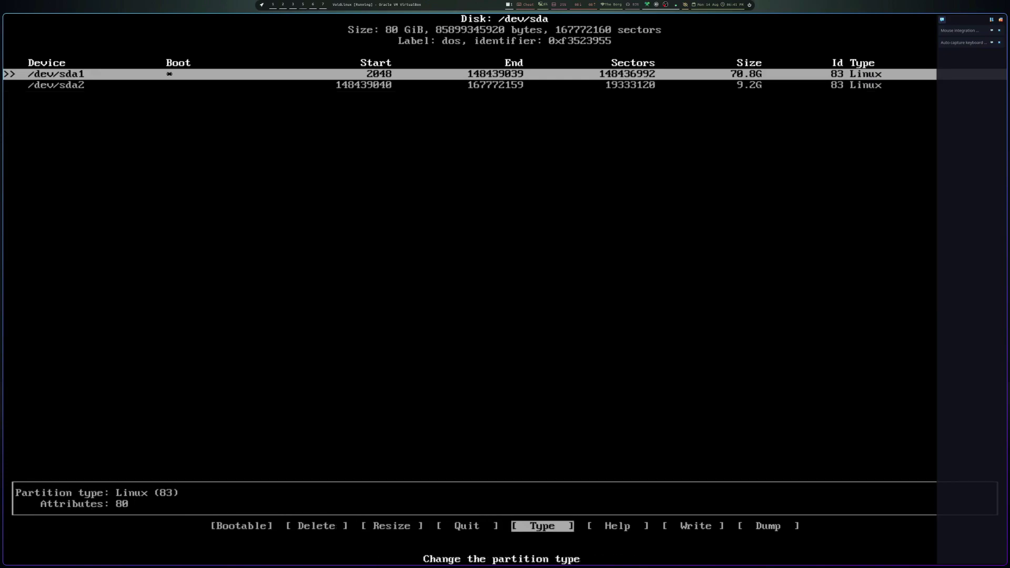
key("Return")
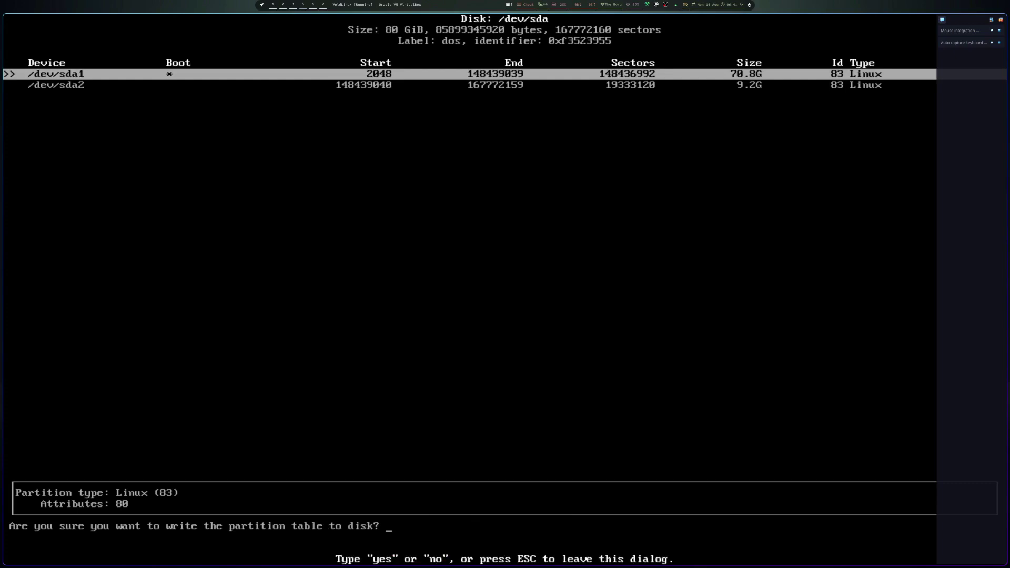
type("yes")
key("Return")
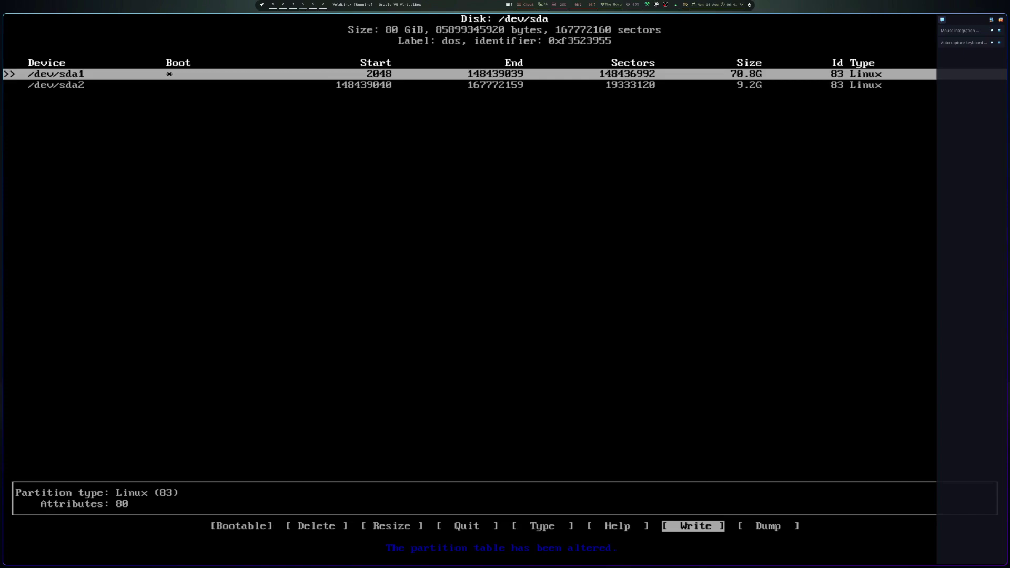
key("Left")
key("Left")
key("Left")
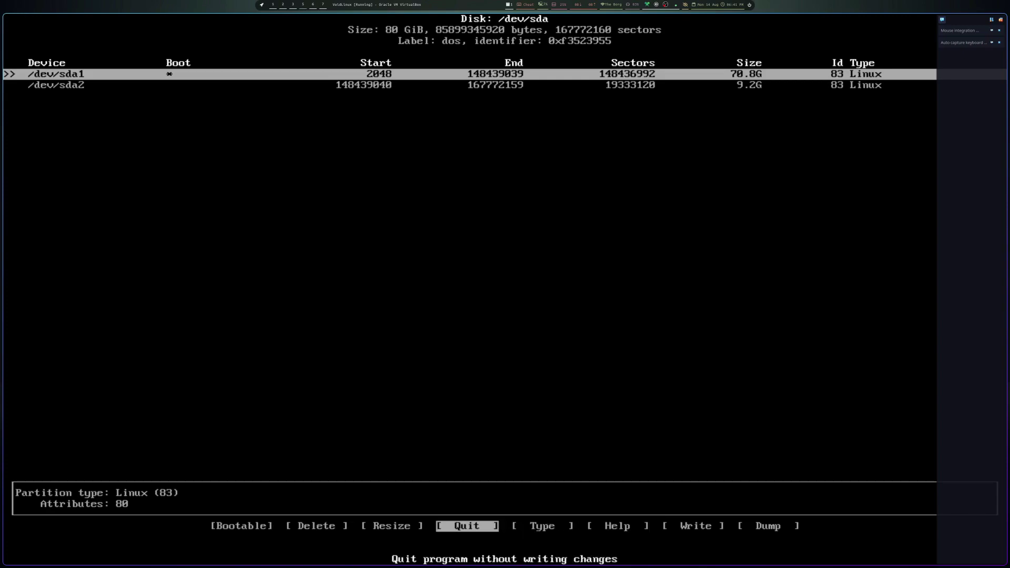
key("Return")
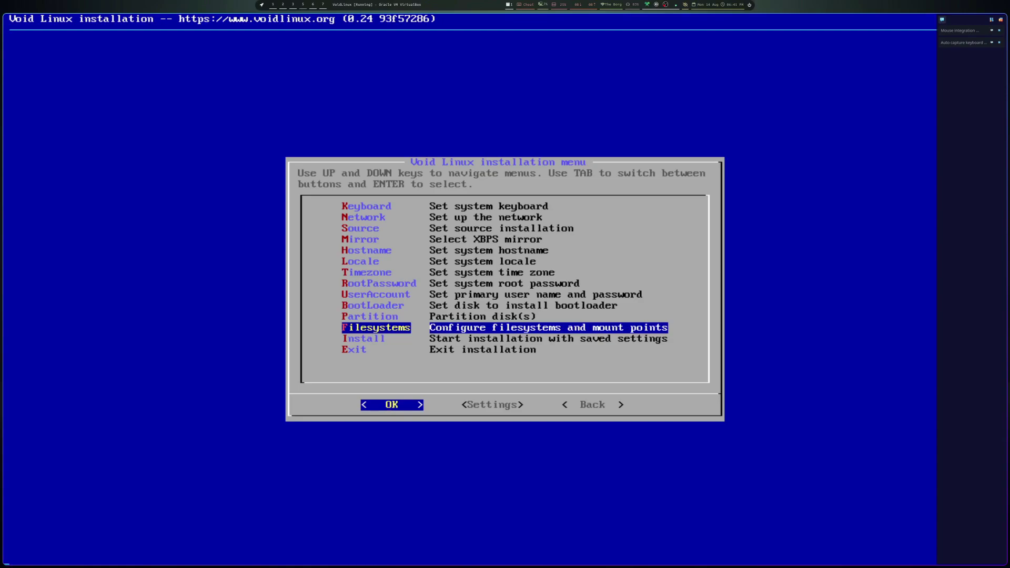
- Set /dev/sda1 to ext4 with mount point /
key("Up")
key("Return")
key("Up")
key("Return")
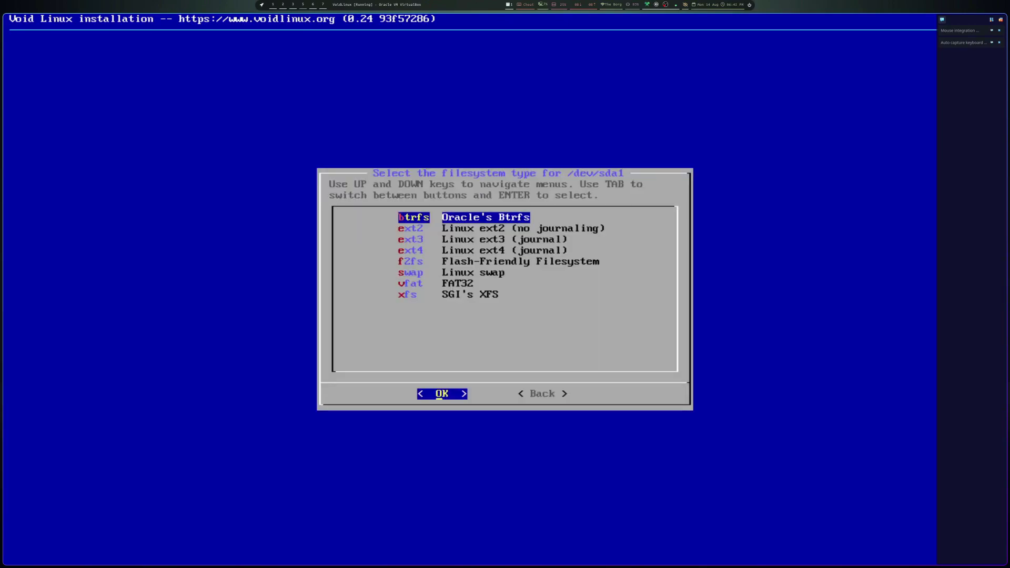
key("Down")
key("Down")
key("Down")
key("Return")
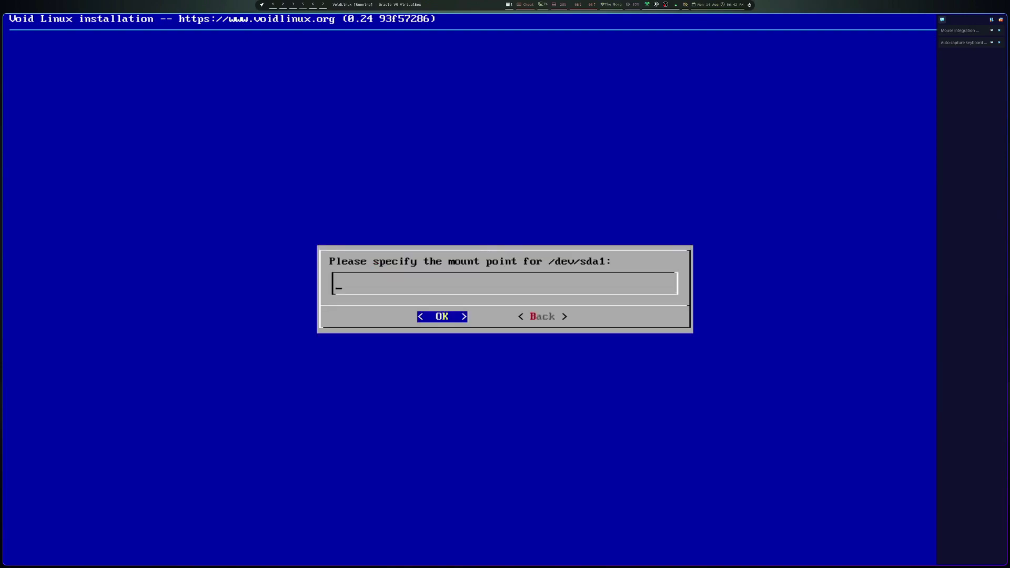
type("/")
key("Return")
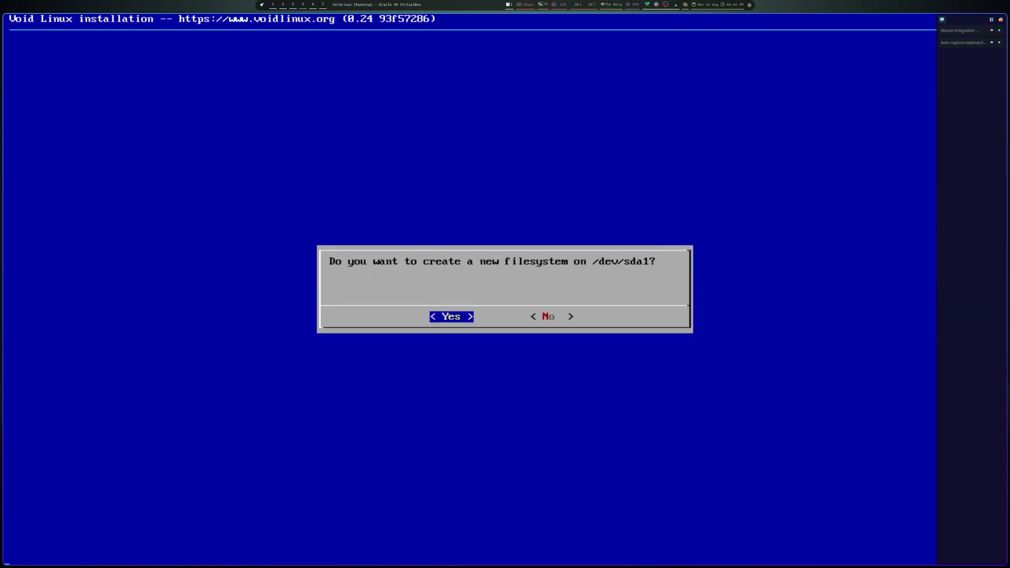
- Confirm formatting /dev/sda1, make /dev/sda2 swap, and finish the filesystem setup
key("Return")
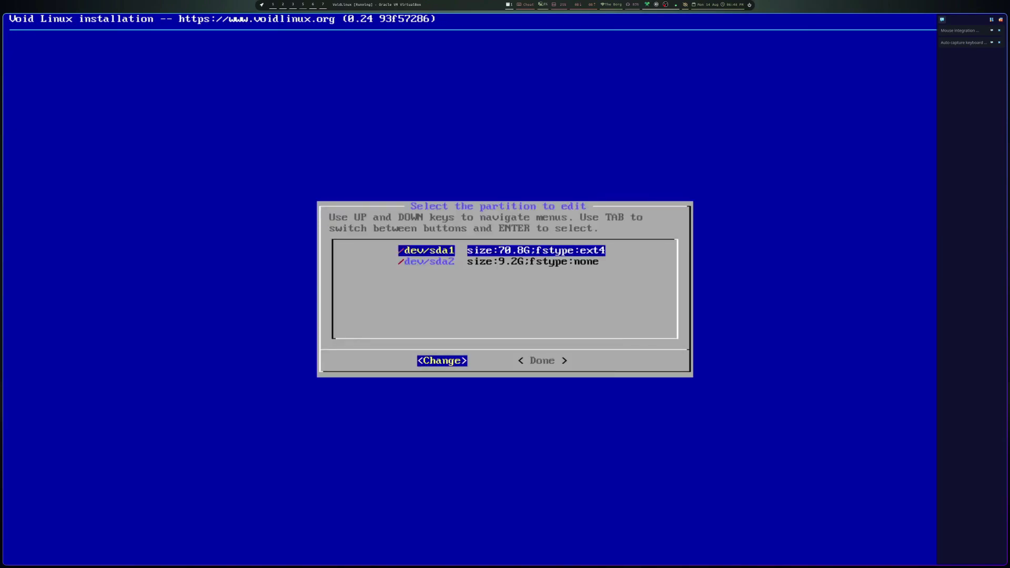
key("Down")
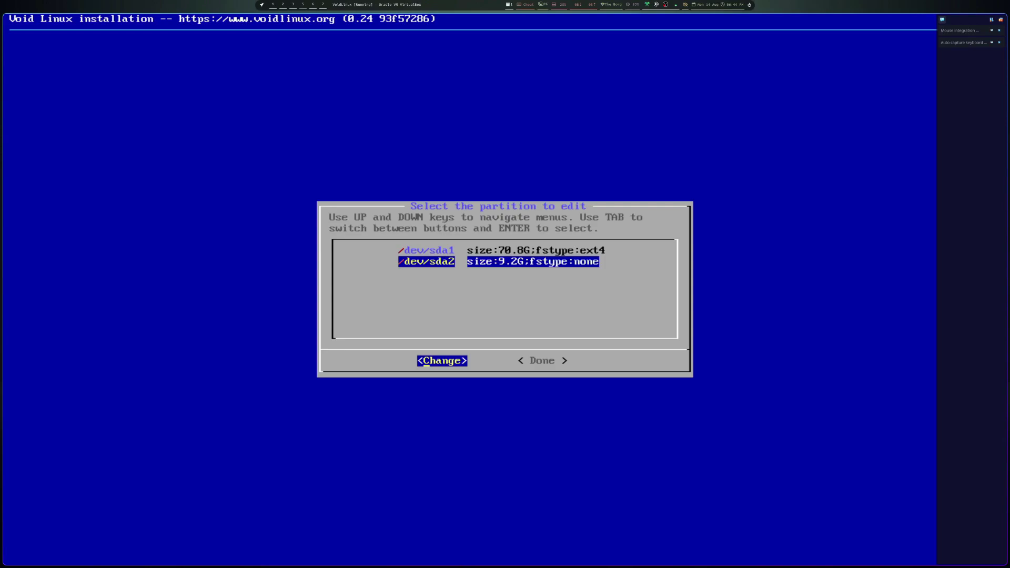
key("Return")
key("Down")
key("Down")
key("Down")
key("Down")
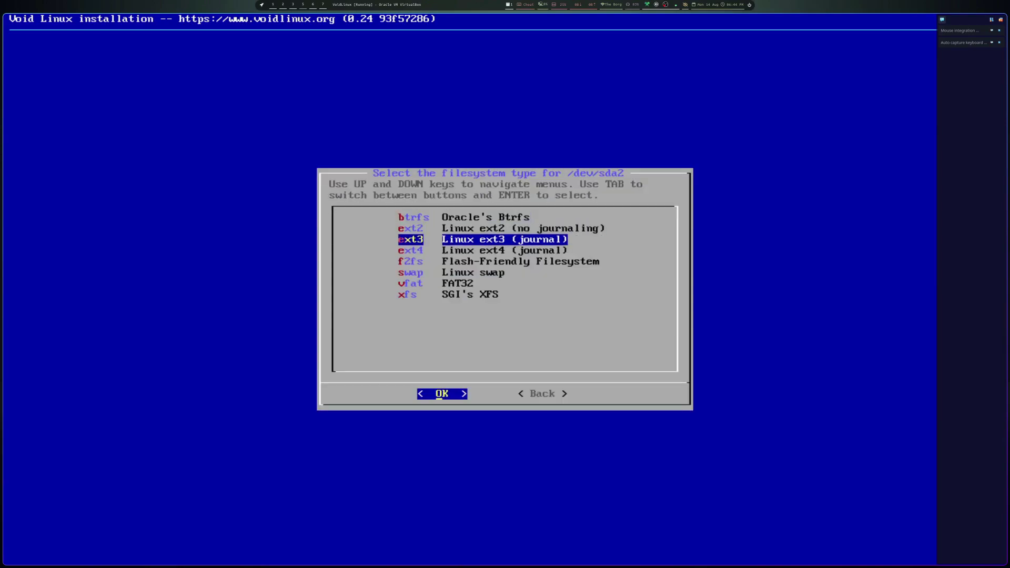
key("Down")
key("Return")
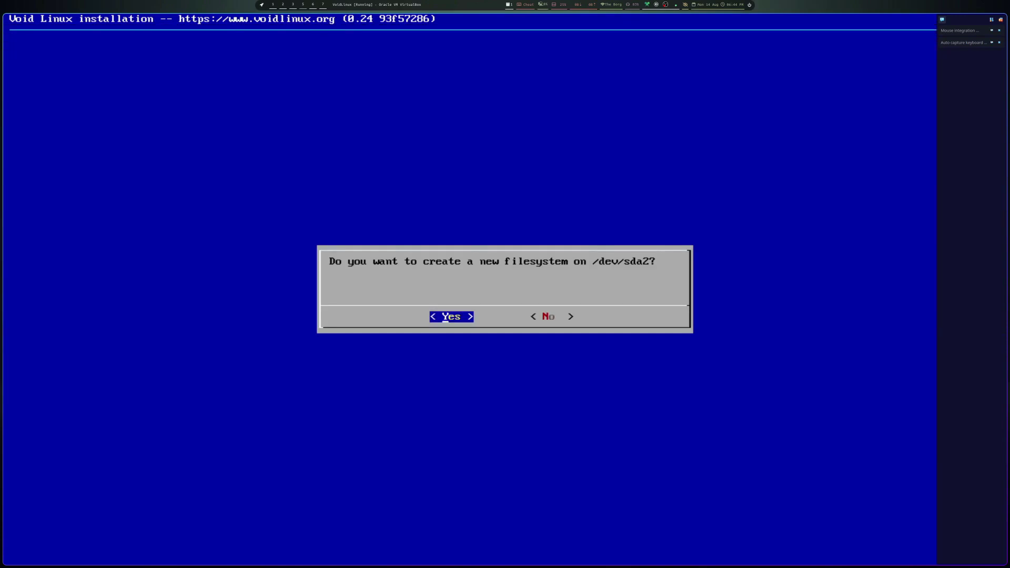
key("Return")
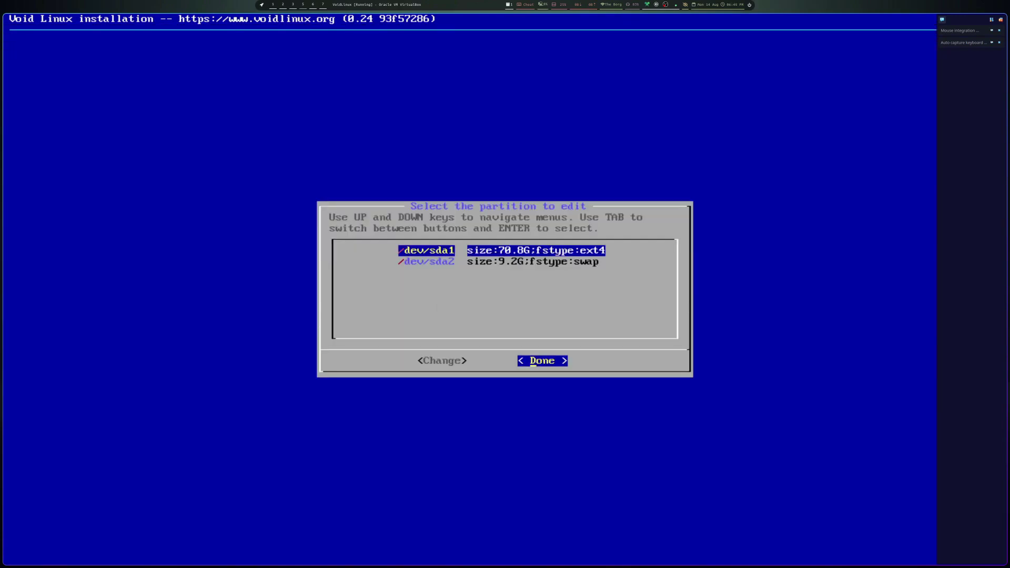
key("Return")
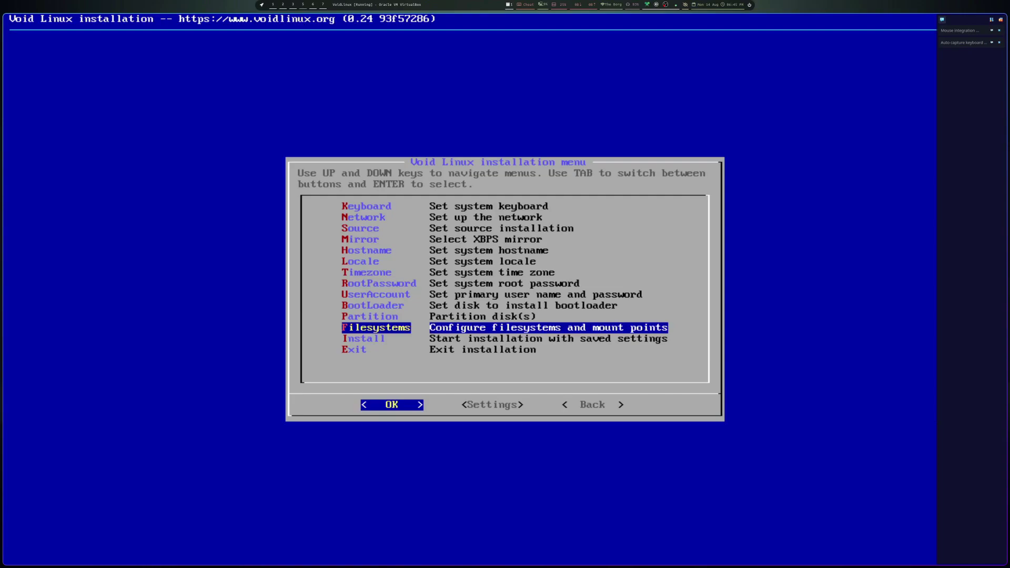
- Start the installation, confirm the ext4 root and swap filesystem operations, then accept the reboot prompt
key("Down")
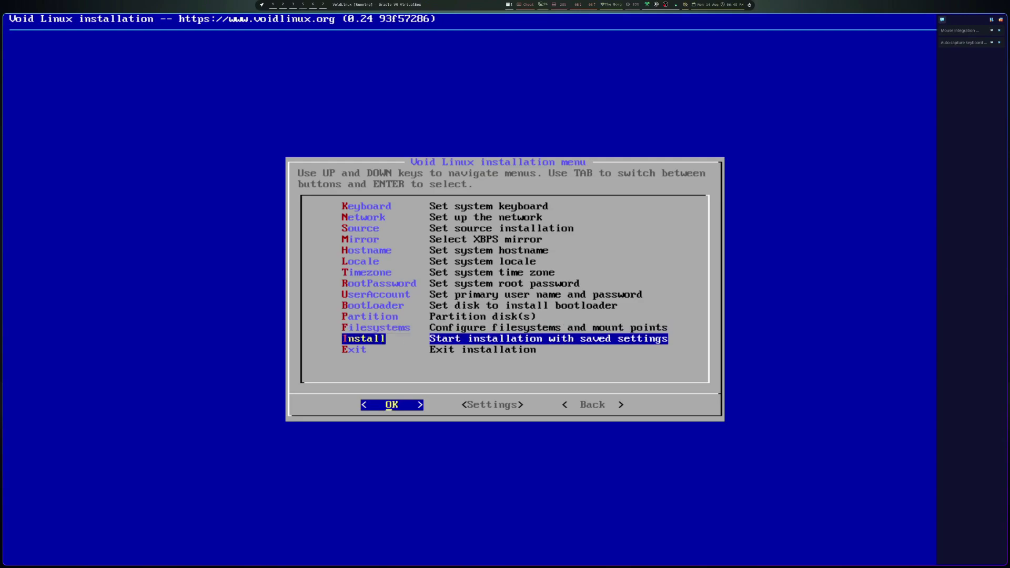
key("Return")
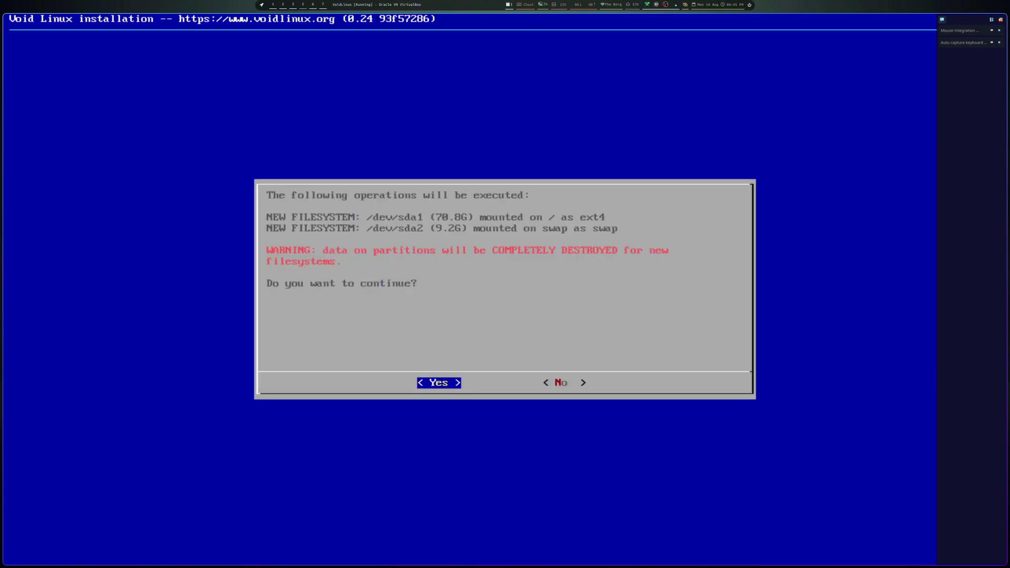
key("Return")
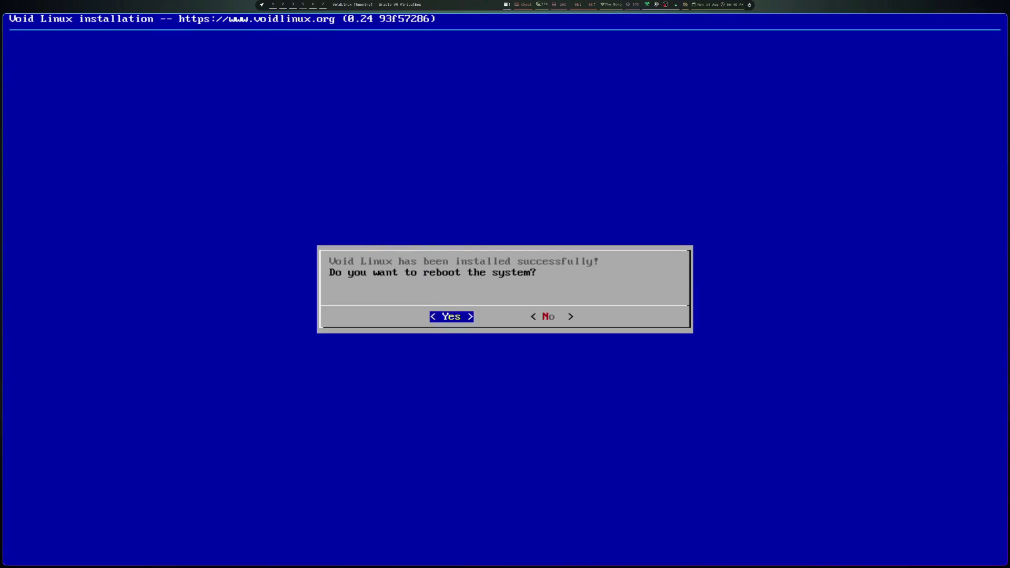
key("Right")
key("Left")
key("Escape")
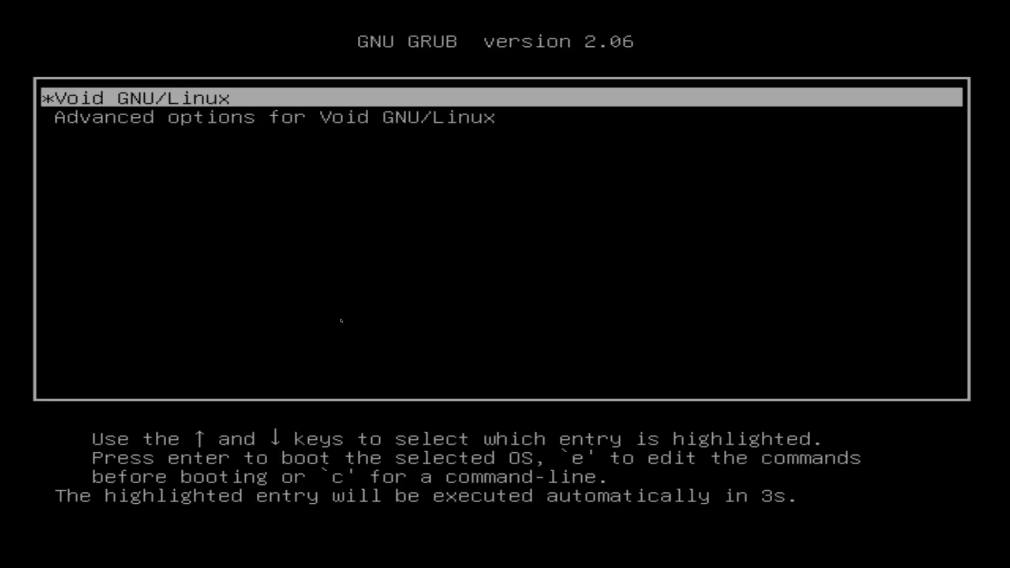
- Boot the Void GNU/Linux GRUB entry to reach the voidlinux login prompt
key("Return")
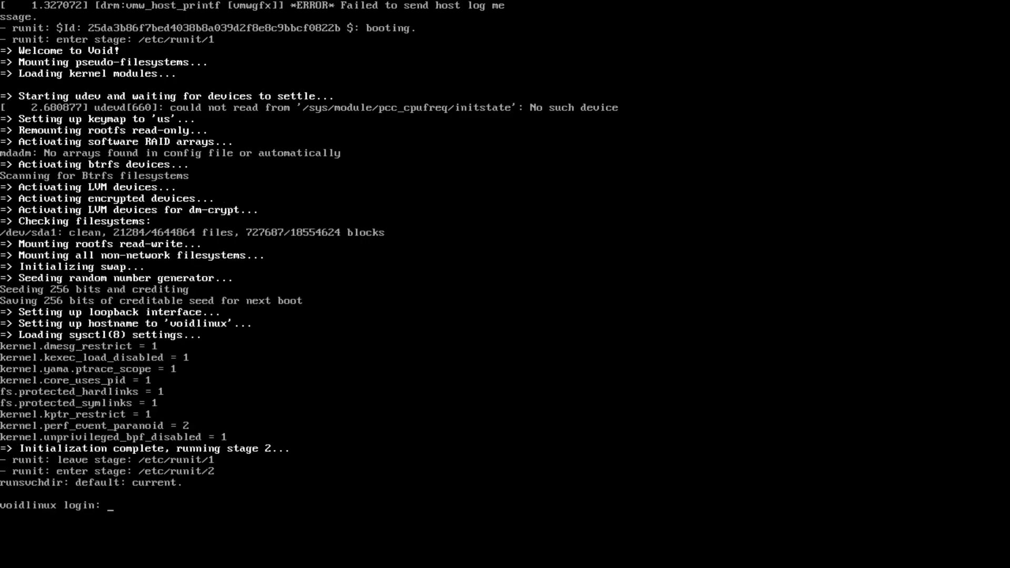
- Log in at the console with the user's account name and enter top at the shell prompt
type("gosh")
key("Return")
key("Return")
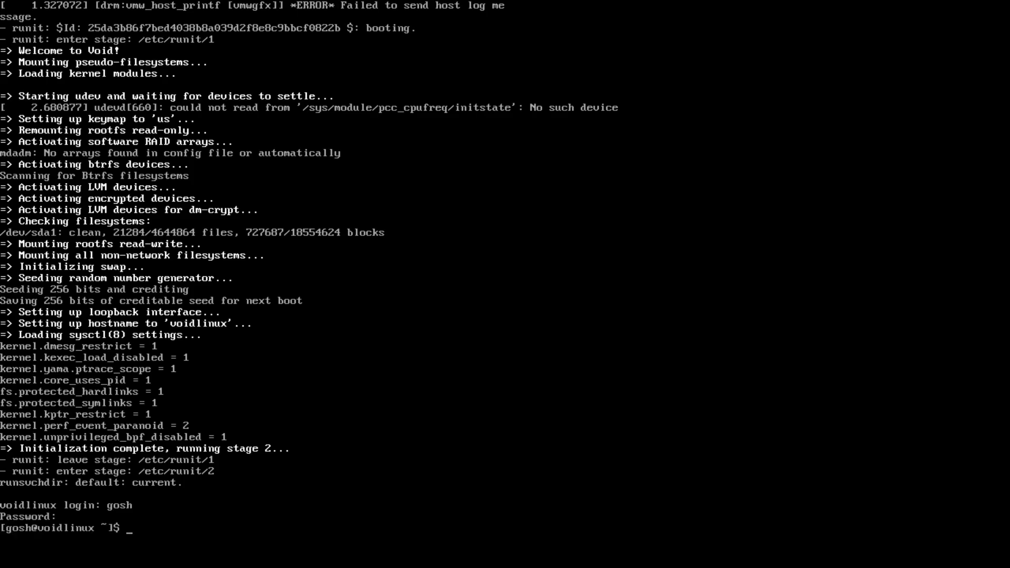
type("top")
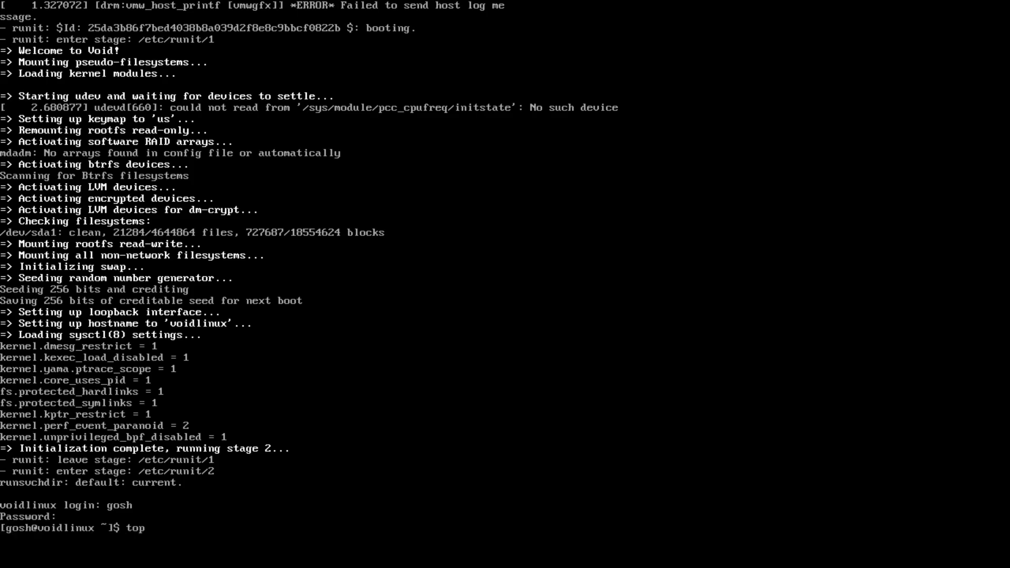